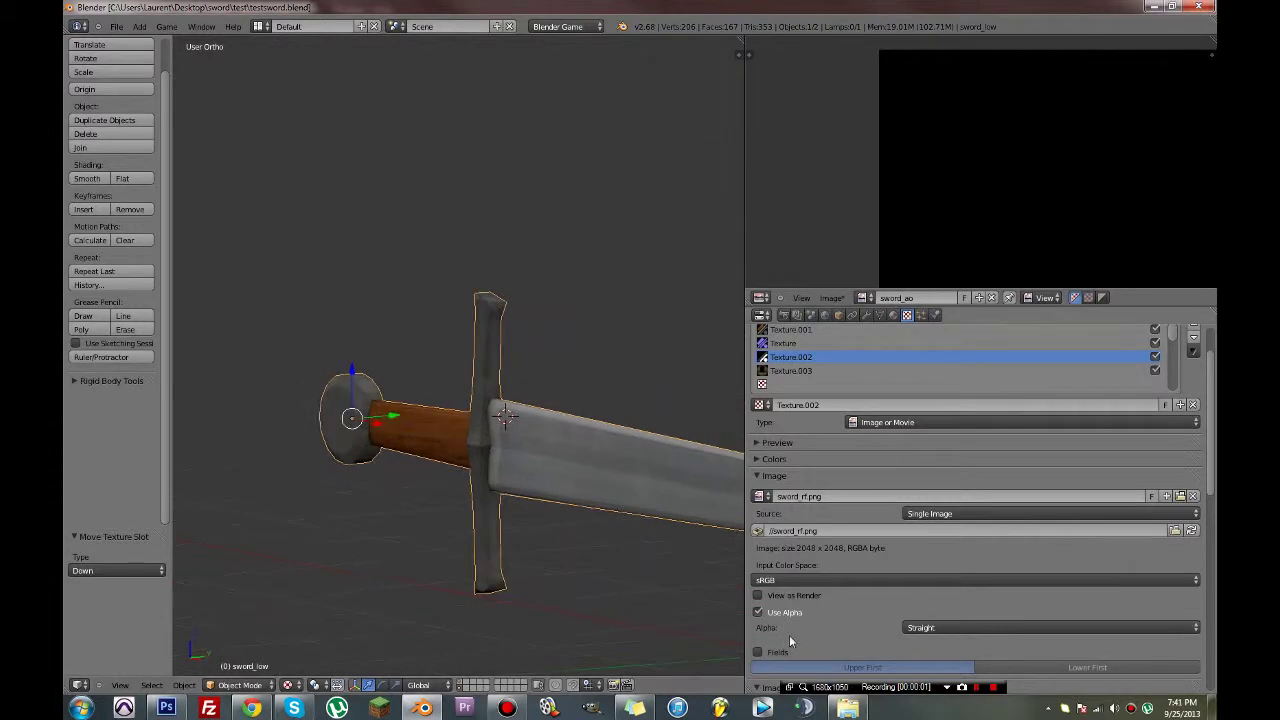
Rotate the sword -90° about the global Y axis so its blade points upward, and save the file.
middle_click_drag(480, 497, 530, 439)
type("ry90")
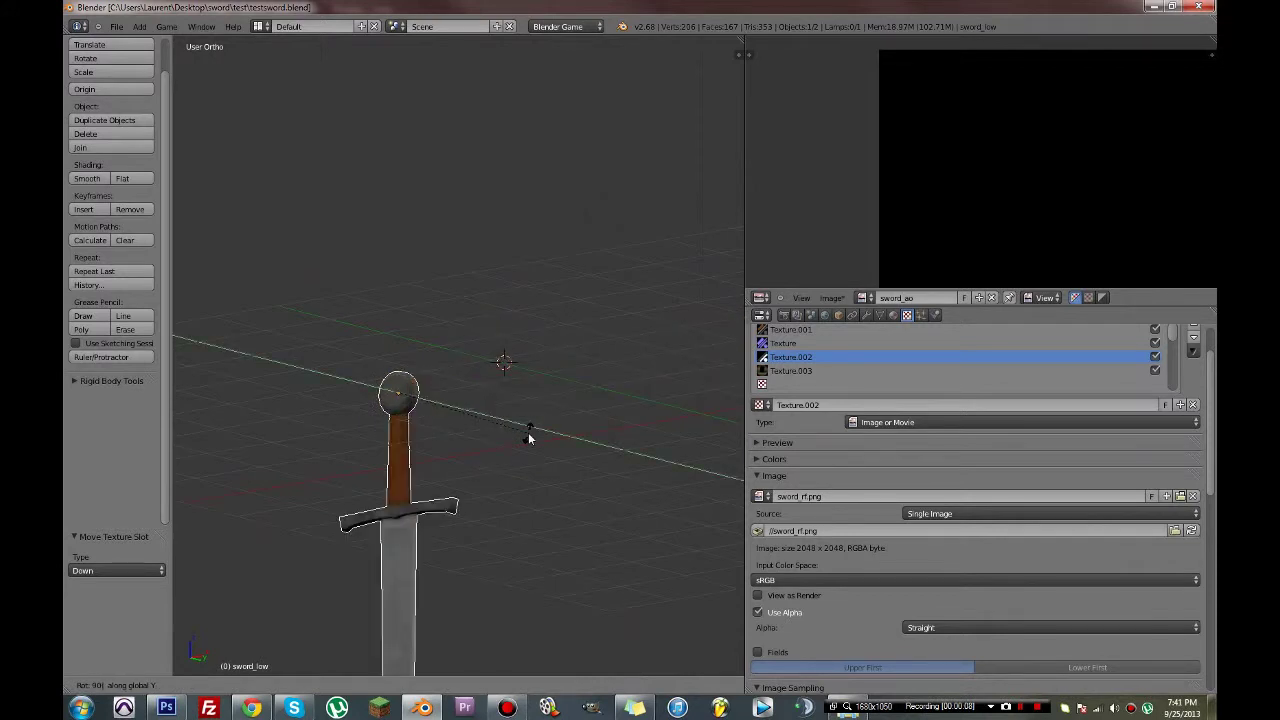
key("BackSpace")
key("BackSpace")
key("minus")
key("9")
key("0")
key("Return")
key("ctrl+s")
left_click(528, 432)
Inspect the upright textured sword up close around the guard and lower blade, saving the file.
middle_click_drag(491, 420, 442, 461)
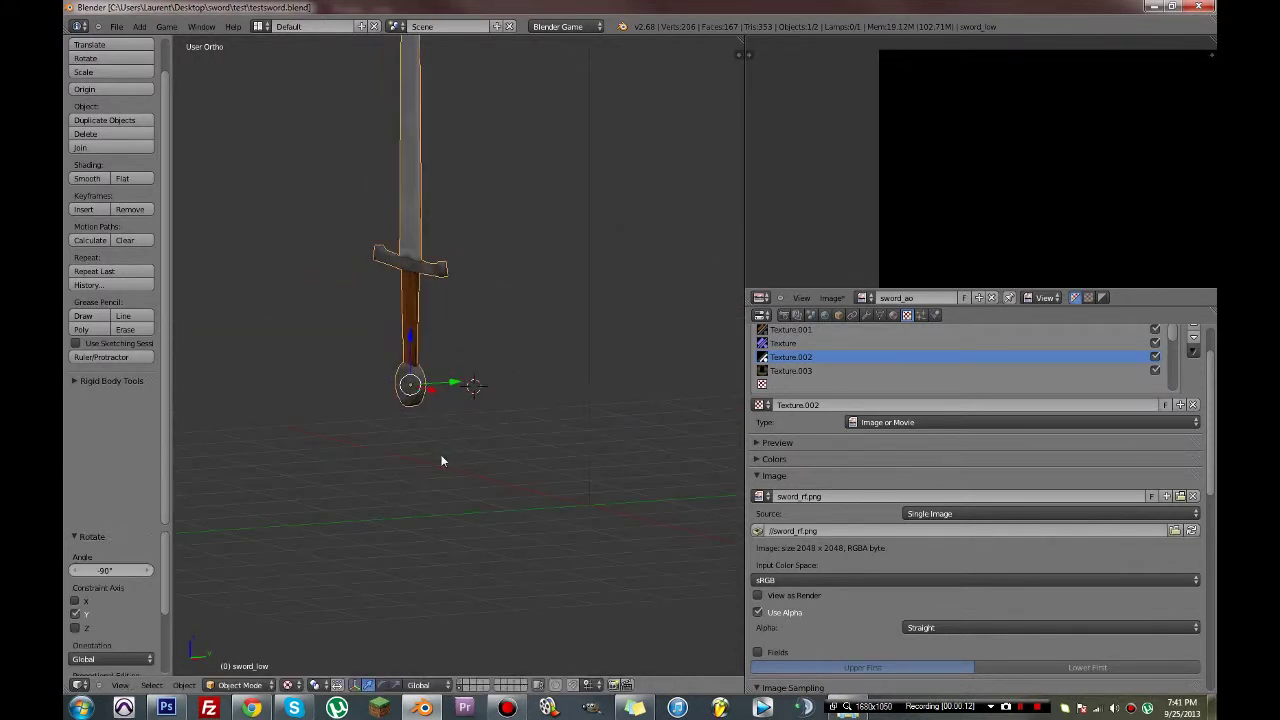
key("Tab")
middle_click_drag(489, 354, 589, 429, "shift")
scroll(569, 237, "up", 7)
key("Tab")
scroll(532, 422, "up", 5)
middle_click_drag(508, 428, 714, 351)
key("ctrl+s")
left_click(478, 436)
scroll(480, 435, "down", 5)
scroll(443, 423, "up", 2)
scroll(1072, 404, "up", 1)
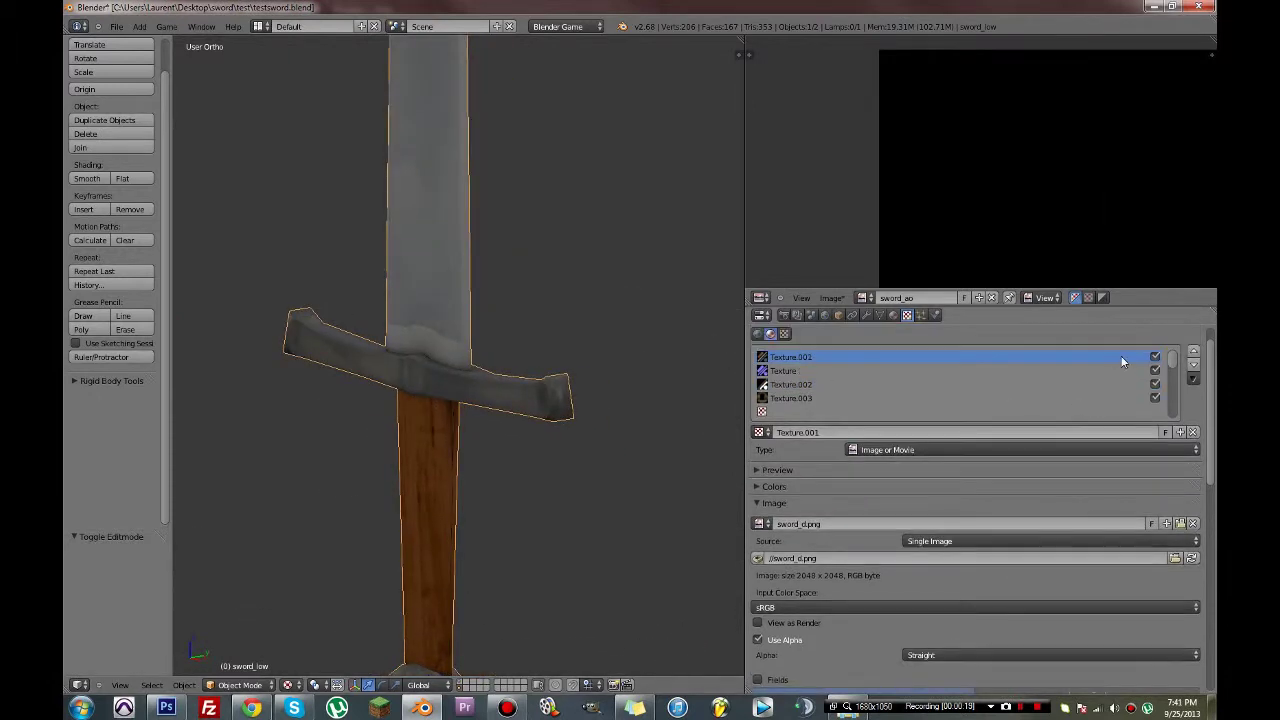
Switch the sword's diffuse, normal and reflection texture slots off and on to compare their effect on the model.
left_click(1153, 358)
left_click(1153, 358)
left_click(824, 372)
left_click(1155, 358)
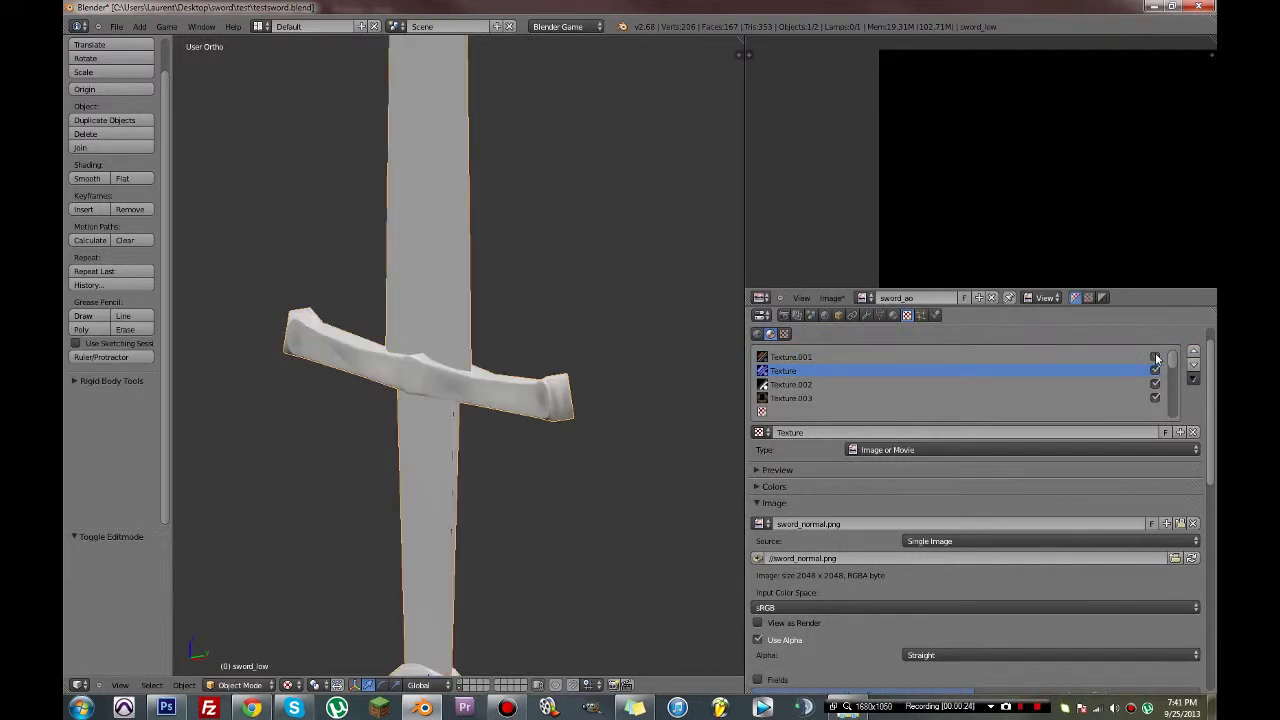
left_click(1155, 357)
left_click(1156, 371)
left_click(1156, 371)
left_click(1156, 371)
left_click(1155, 371)
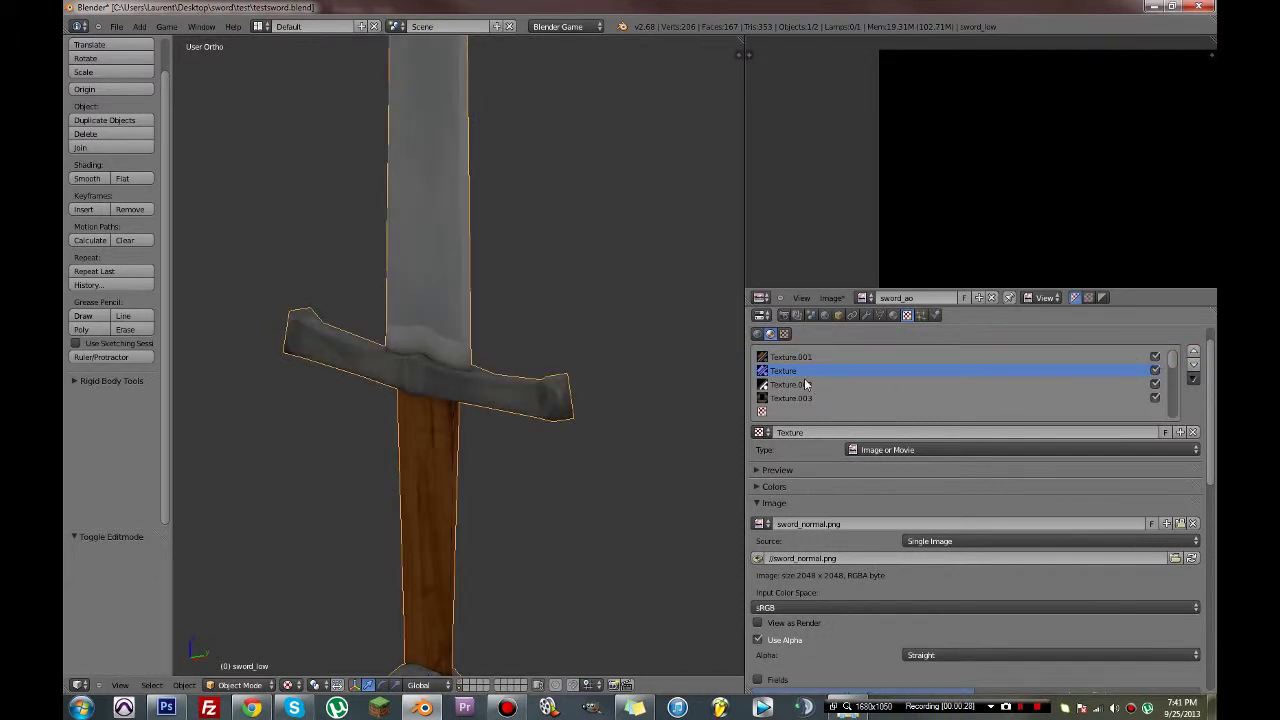
left_click(1155, 384)
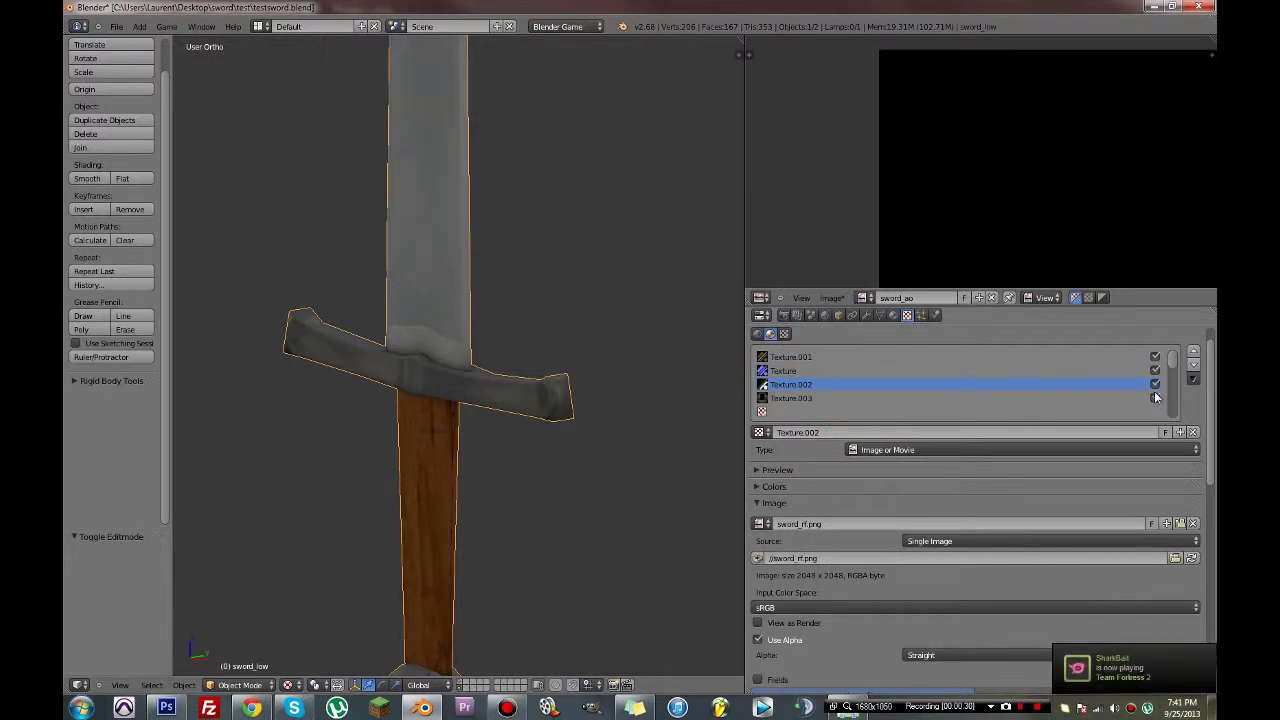
Save the file and examine the finished sword from several angles, from the hilt to the blade tip.
middle_click_drag(540, 355, 449, 329)
key("ctrl+s")
left_click(351, 357)
scroll(420, 332, "up", 5)
scroll(262, 275, "up", 2)
scroll(434, 351, "down", 7)
middle_click_drag(571, 346, 532, 352)
scroll(532, 352, "up", 2)
middle_click_drag(450, 210, 312, 340, "shift")
scroll(550, 443, "up", 2)
scroll(414, 438, "up", 3)
scroll(414, 438, "down", 5)
scroll(396, 285, "down", 2)
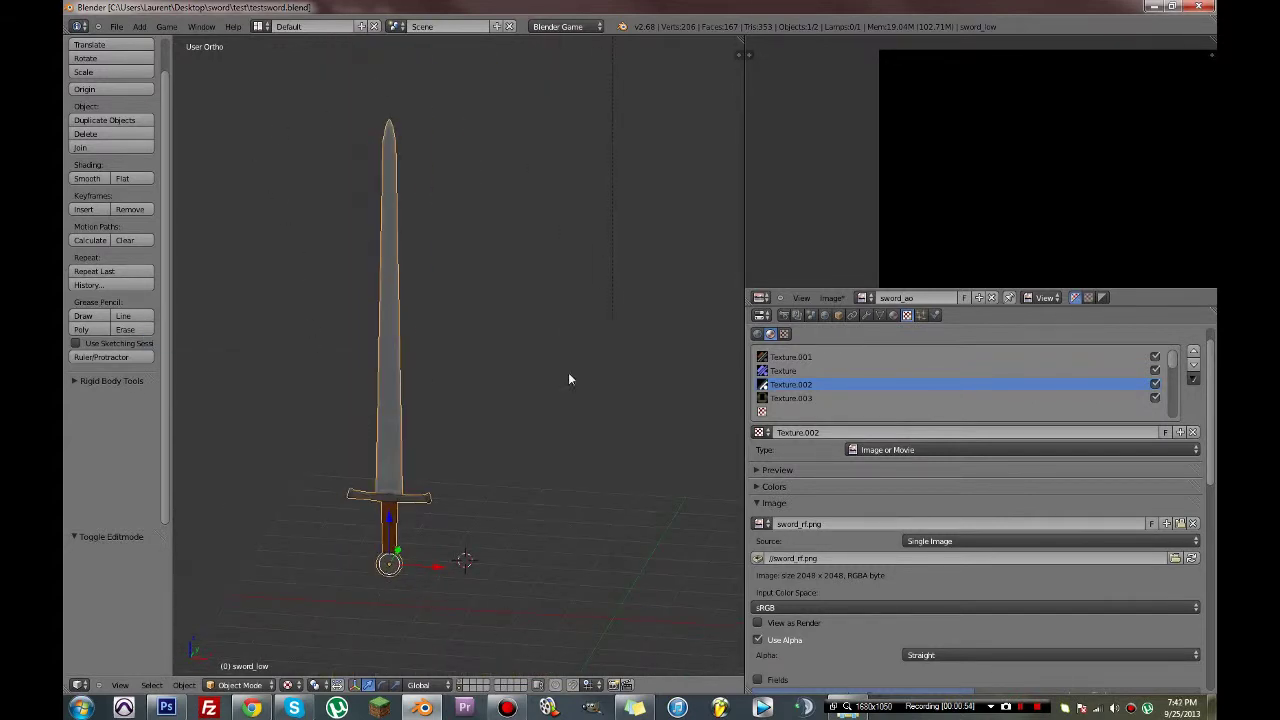
Switch to the sword folder in Windows Explorer and create a new folder named "youtube tutorial" there.
left_click_drag(720, 7, 64, 172)
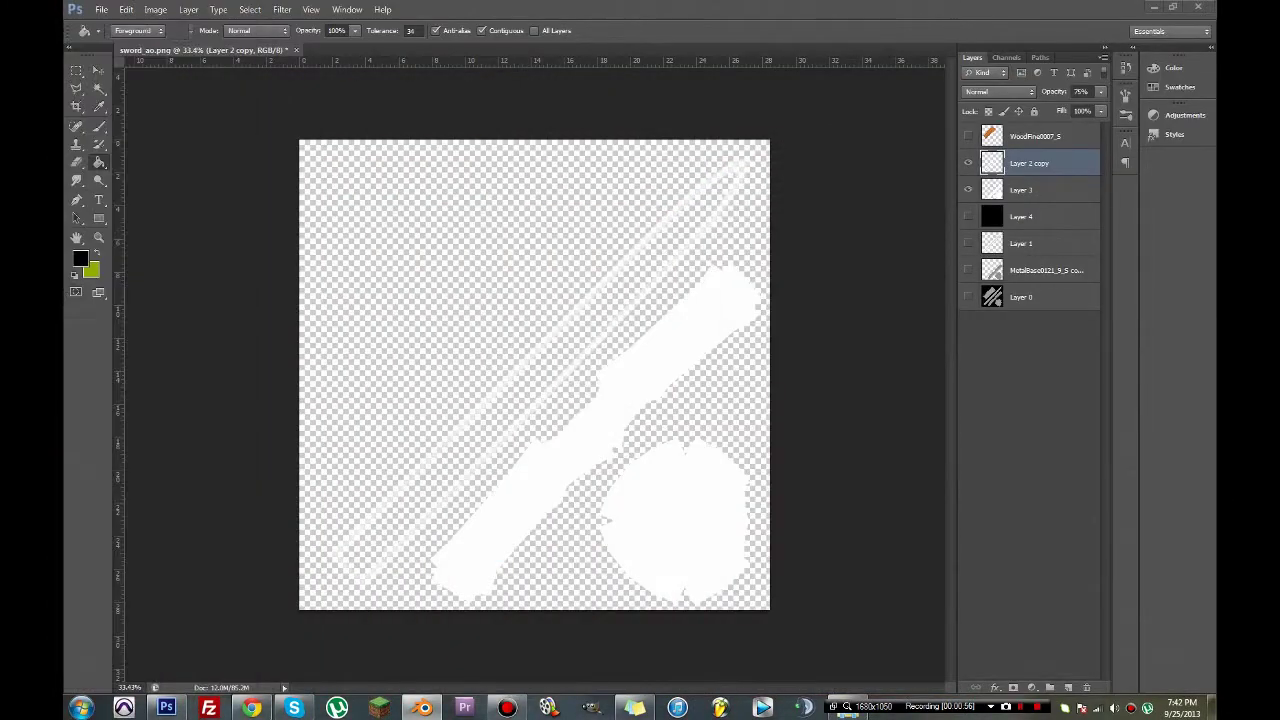
left_click(1153, 7)
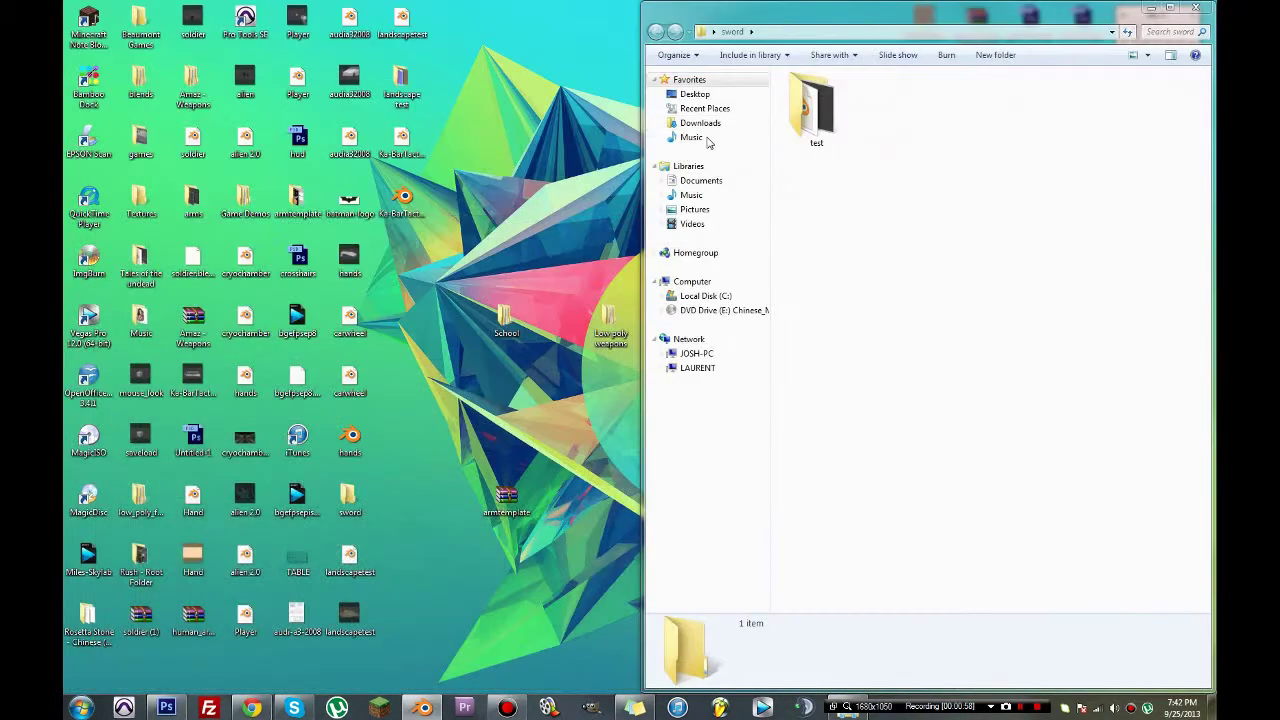
left_click(996, 56)
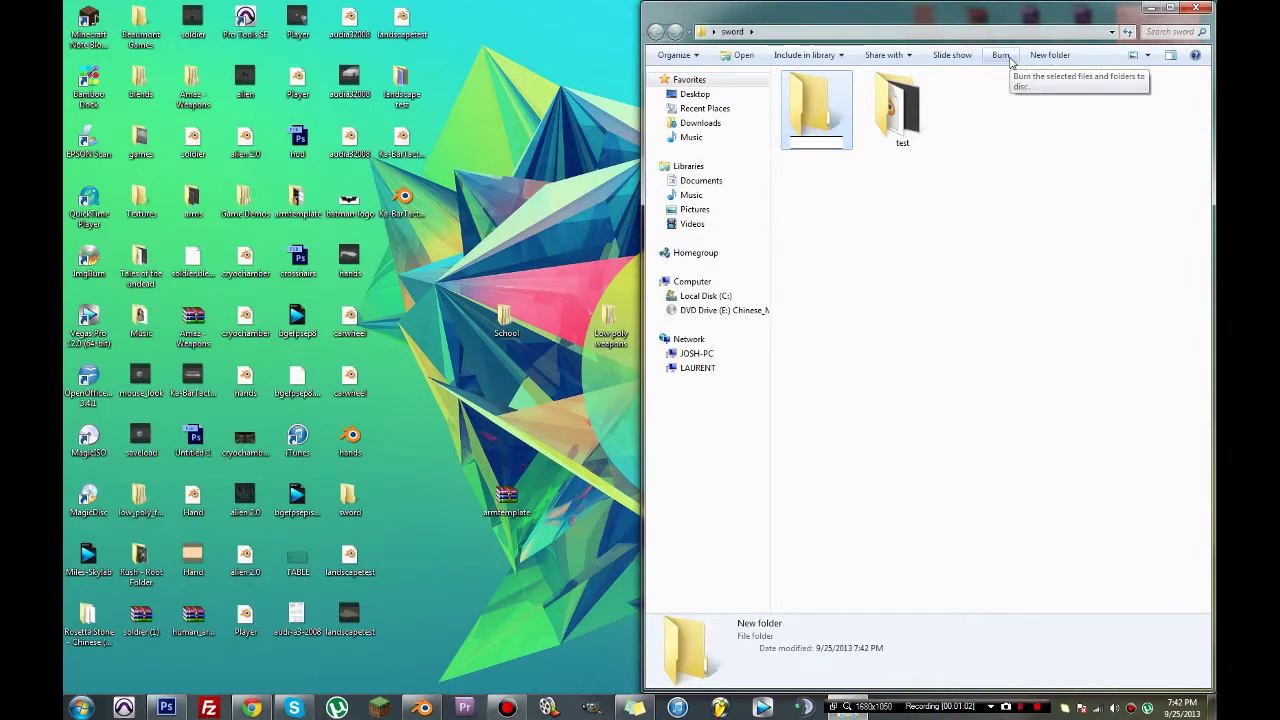
key("Return")
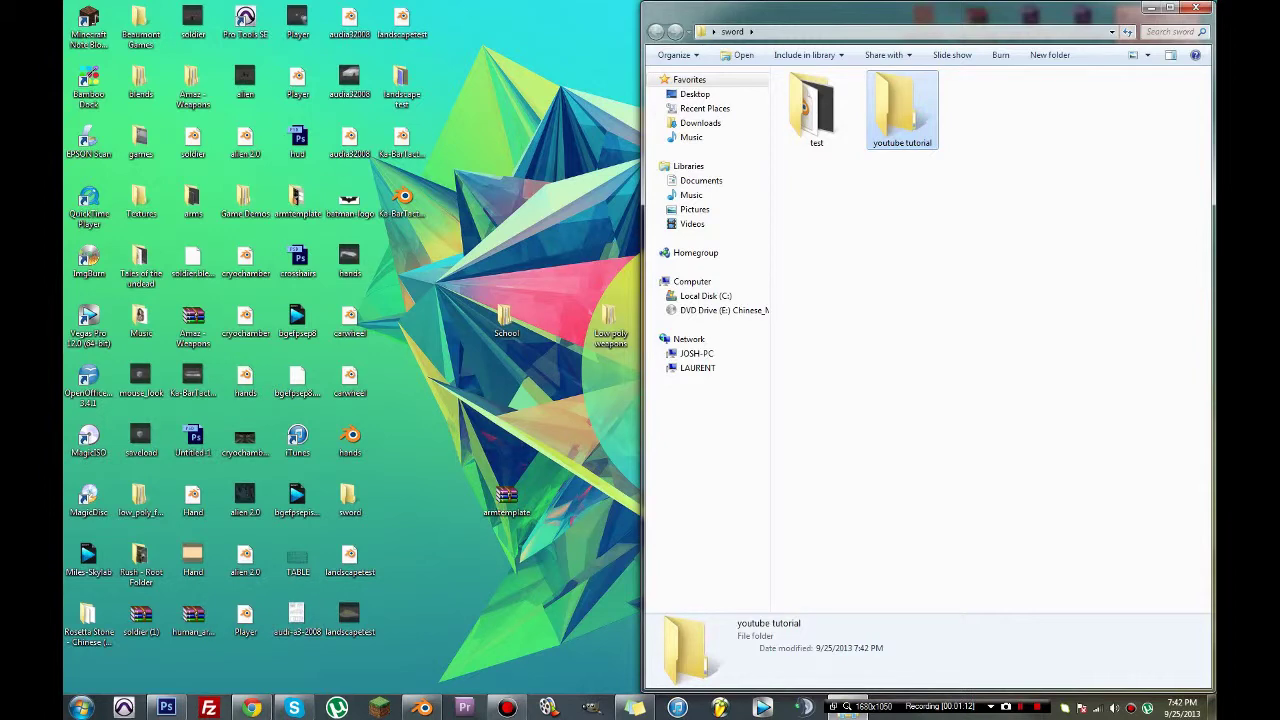
Launch a new Blender session and dismiss its splash screen.
left_click(93, 710)
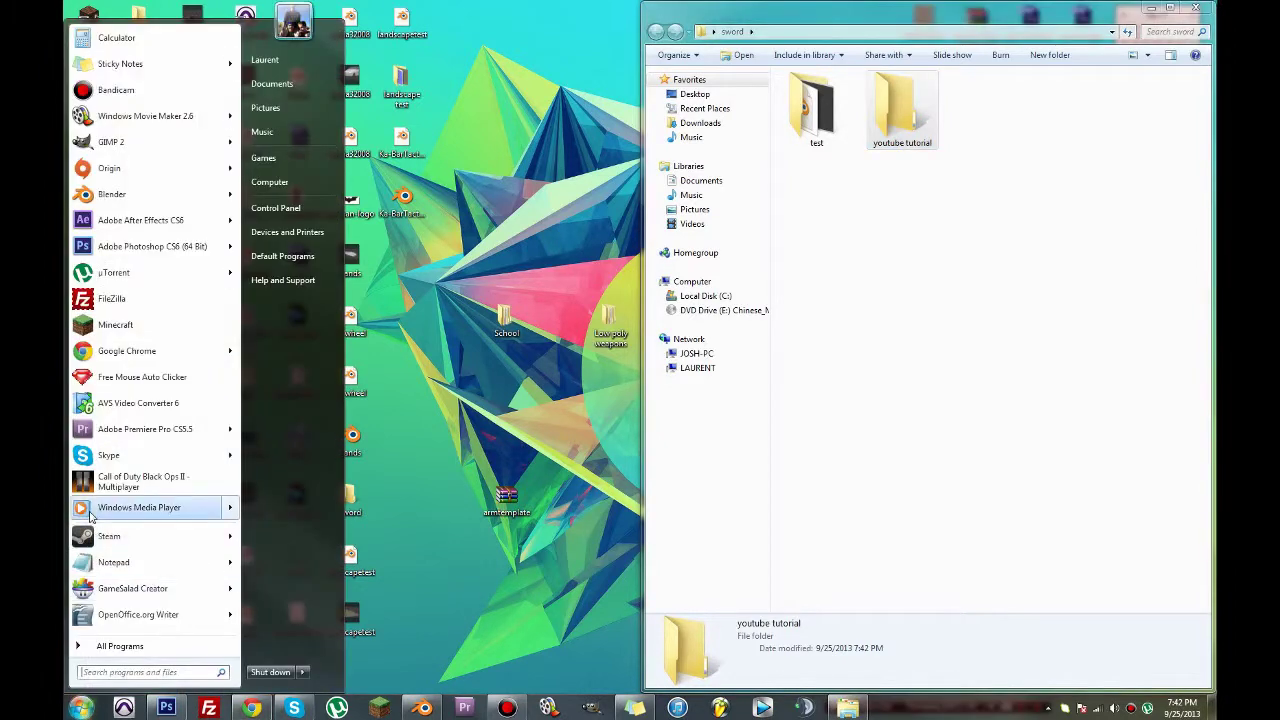
left_click(110, 205)
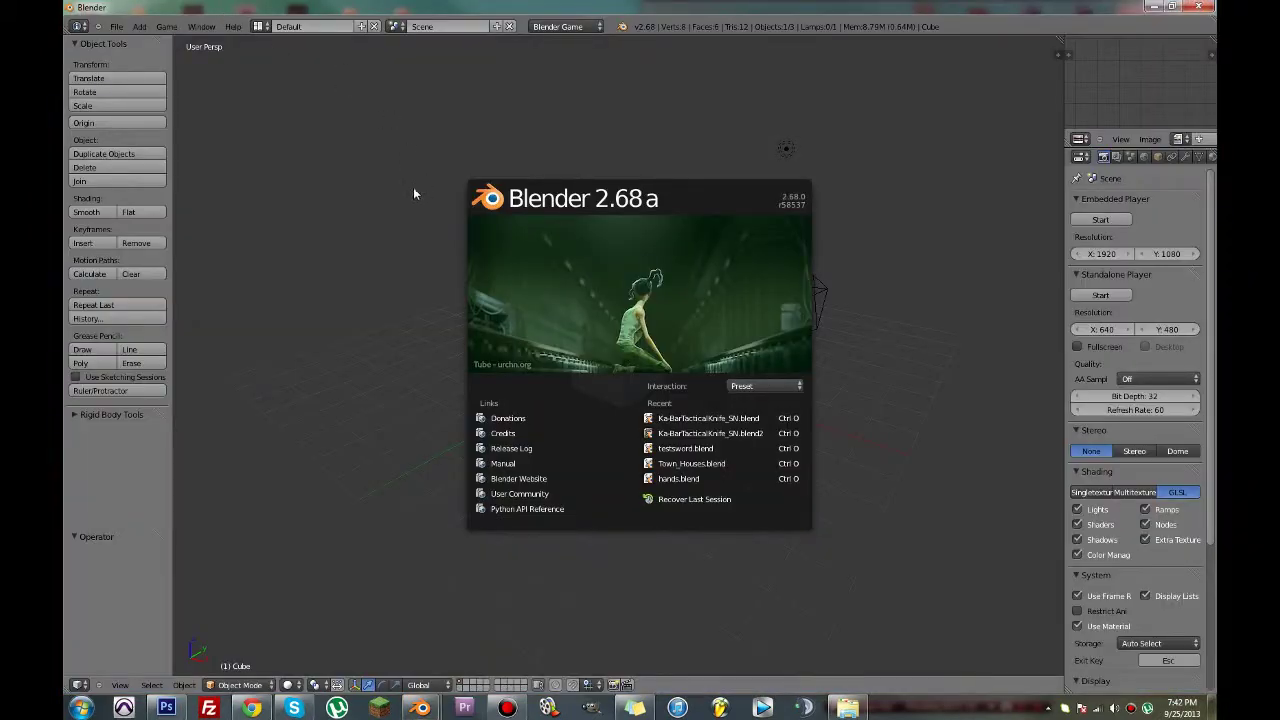
left_click(414, 189)
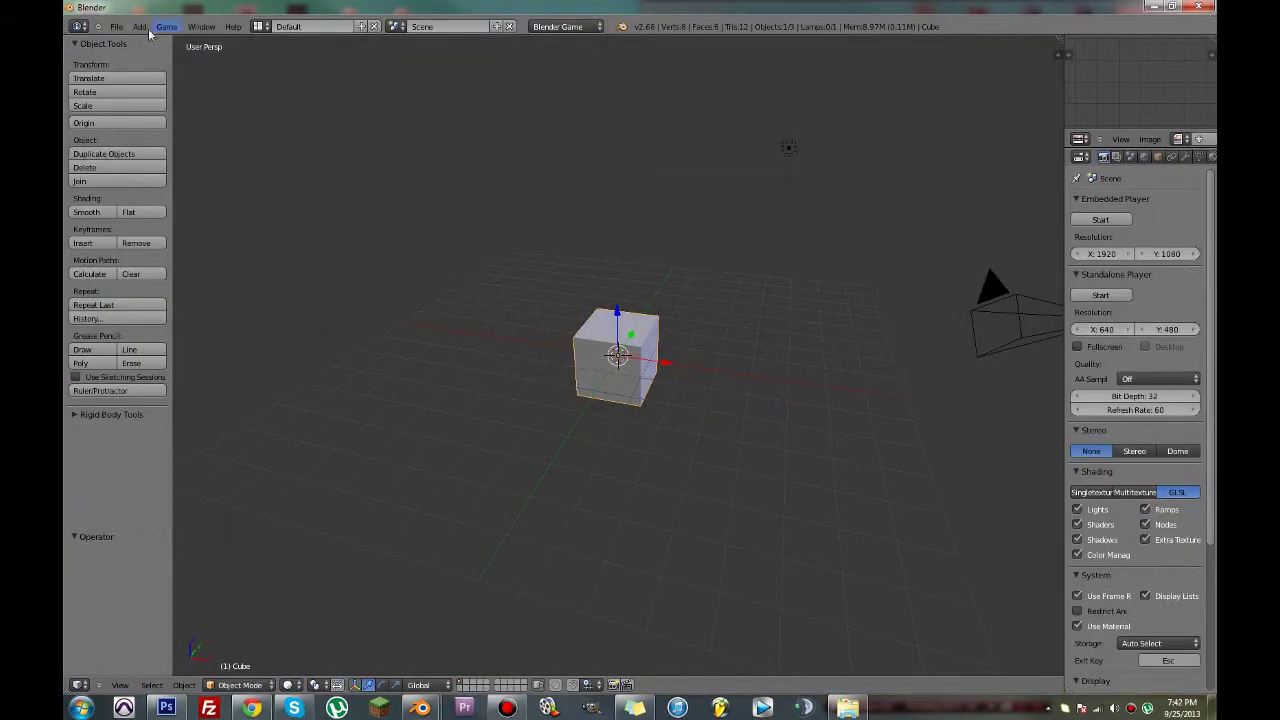
Save the new scene as sword.blend in the "youtube tutorial" folder inside the desktop's sword folder.
key("ctrl+s")
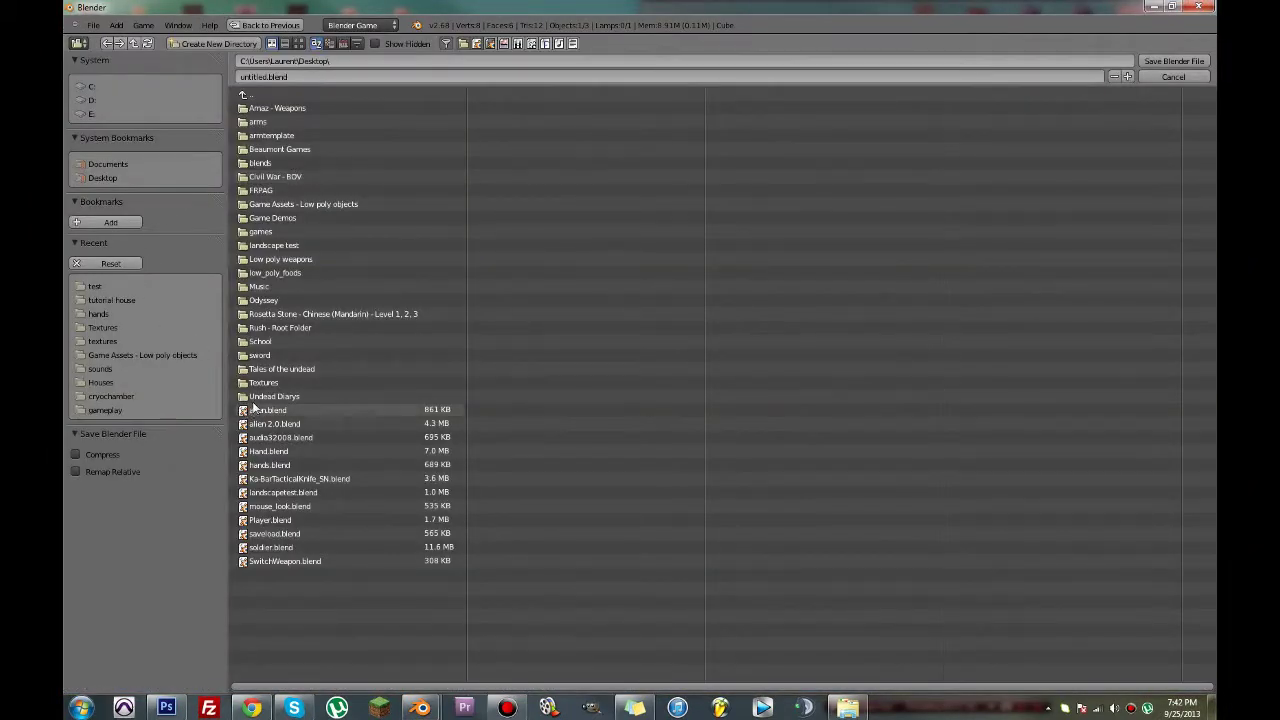
left_click(262, 355)
left_click(267, 122)
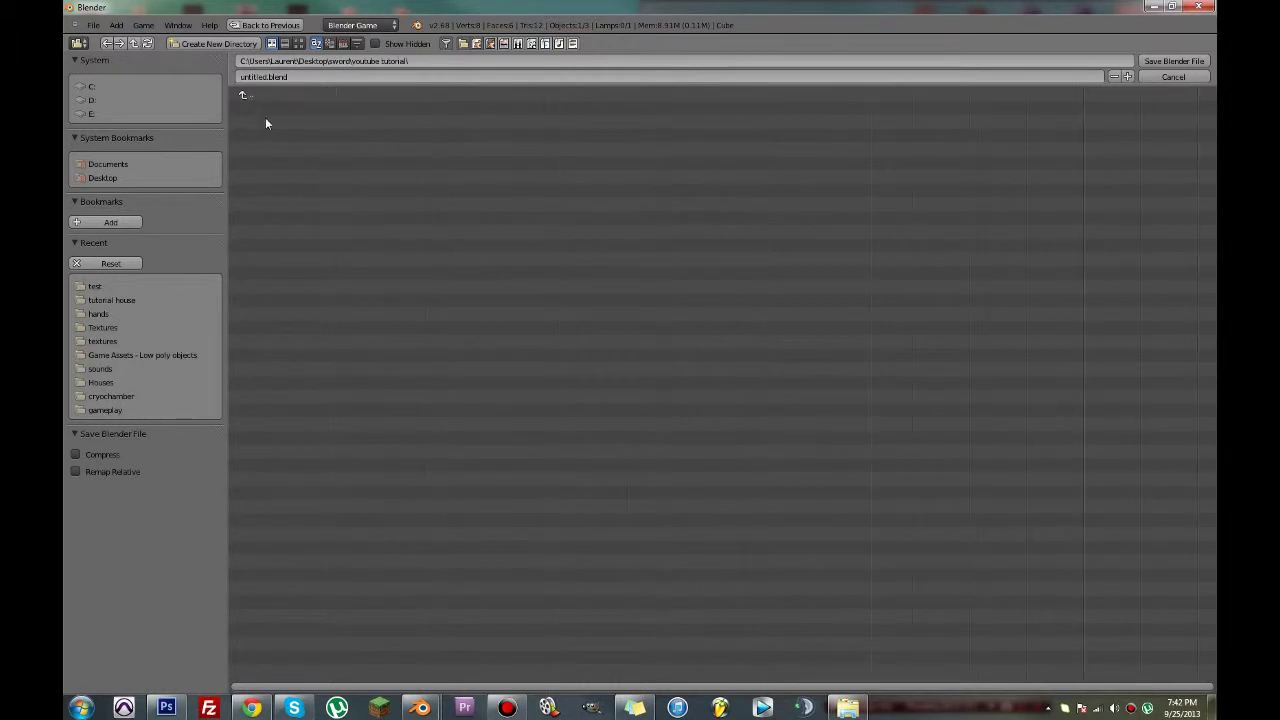
left_click(262, 78)
type("sword")
key("Return")
left_click(1174, 62)
Delete all default objects from the scene and switch the viewport to orthographic projection.
scroll(636, 350, "up", 1)
mouse_move(636, 355)
middle_mouse_down()
mouse_move(564, 358)
mouse_move(640, 354)
middle_mouse_up()
scroll(564, 358, "down", 4)
key("a")
key("a")
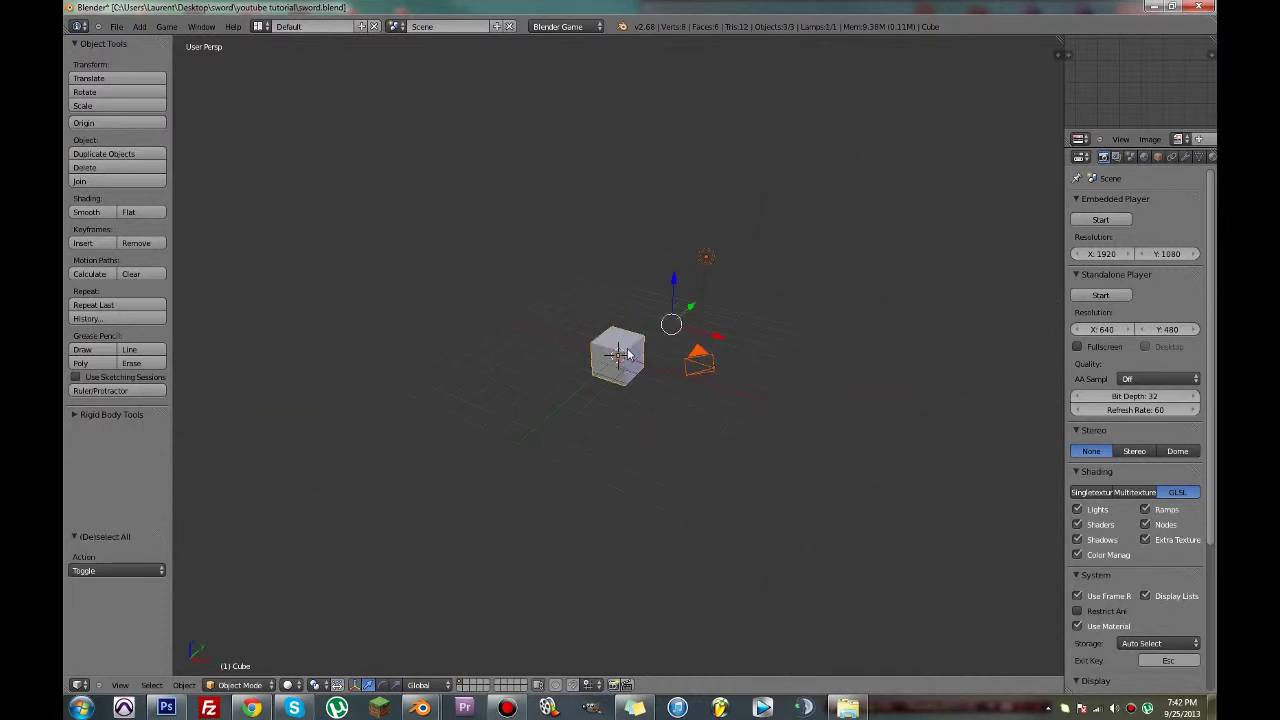
key("x")
left_click(627, 354)
key("KP_5")
Add a Hemi lamp, raise it about 44.8 units along the Z axis, and save the file.
key("shift+a")
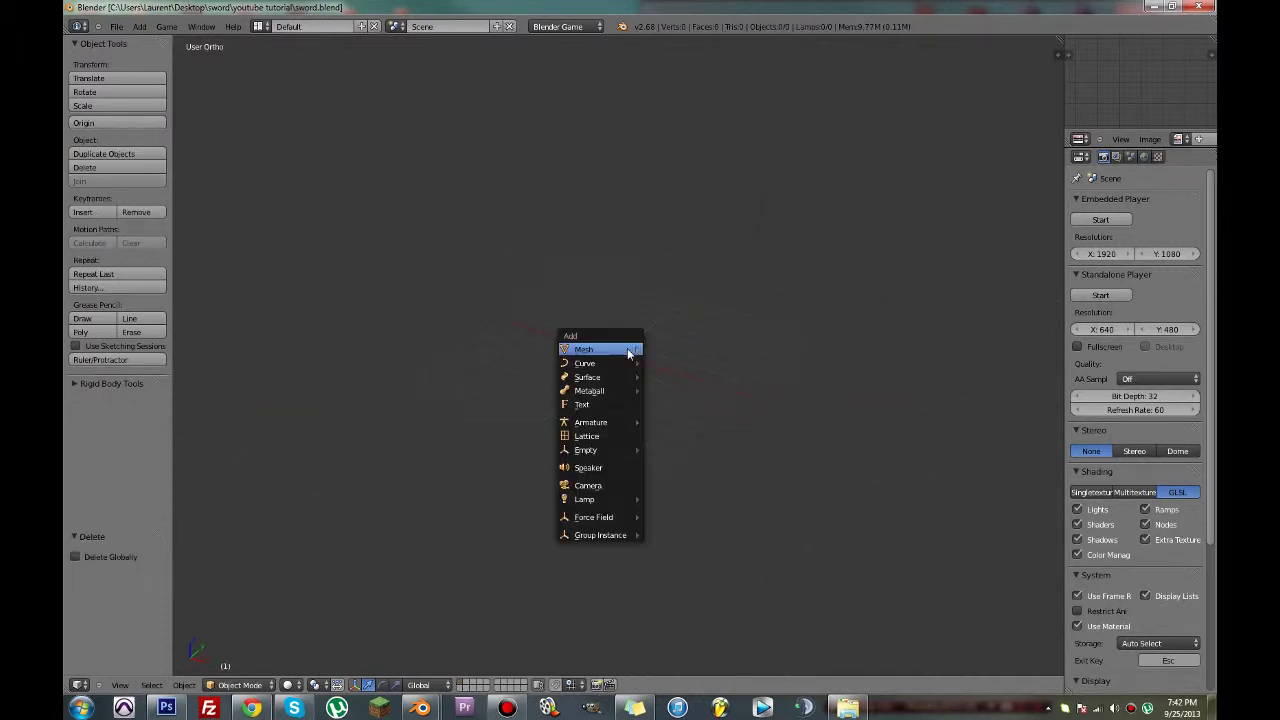
mouse_move(622, 502)
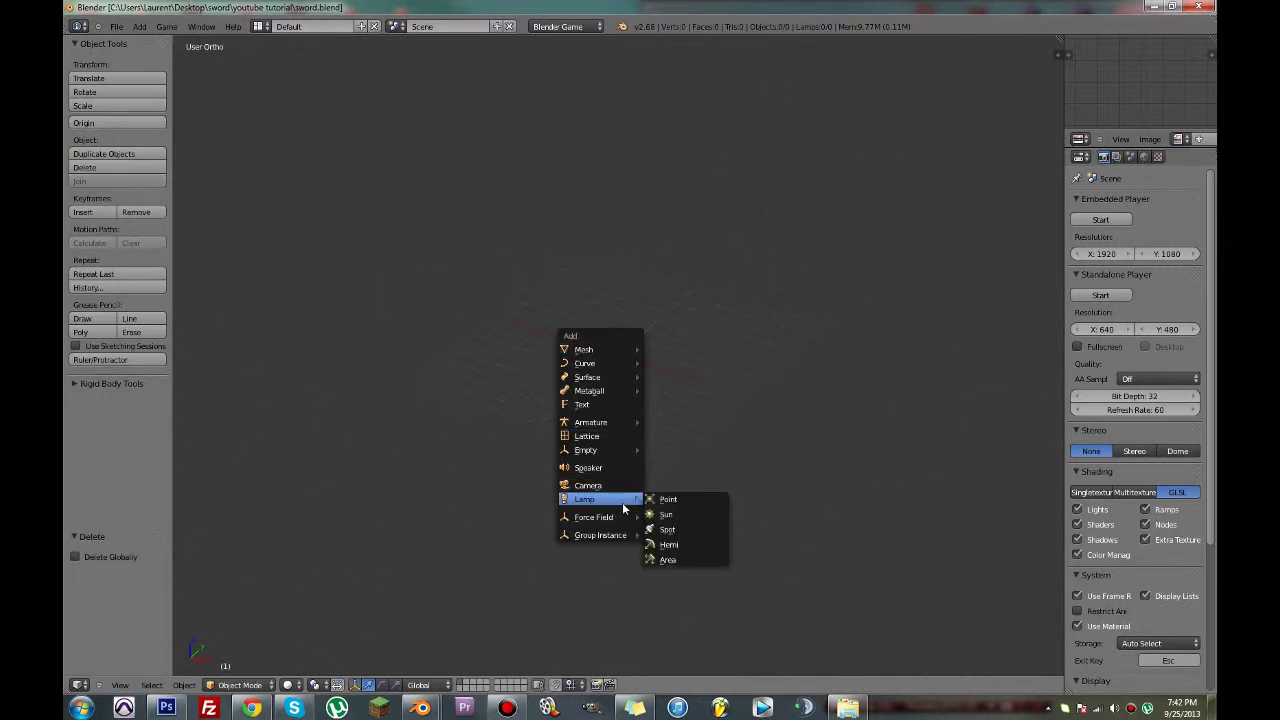
left_click(670, 544)
key("g")
key("z")
left_click(646, 205)
key("ctrl+s")
left_click(645, 313)
In front view, enable background images, add an image entry and start browsing for its file.
key("KP_1")
key("n")
scroll(980, 508, "down", 2)
left_click(985, 663)
left_click(952, 610)
scroll(983, 636, "down", 3)
left_click(998, 576)
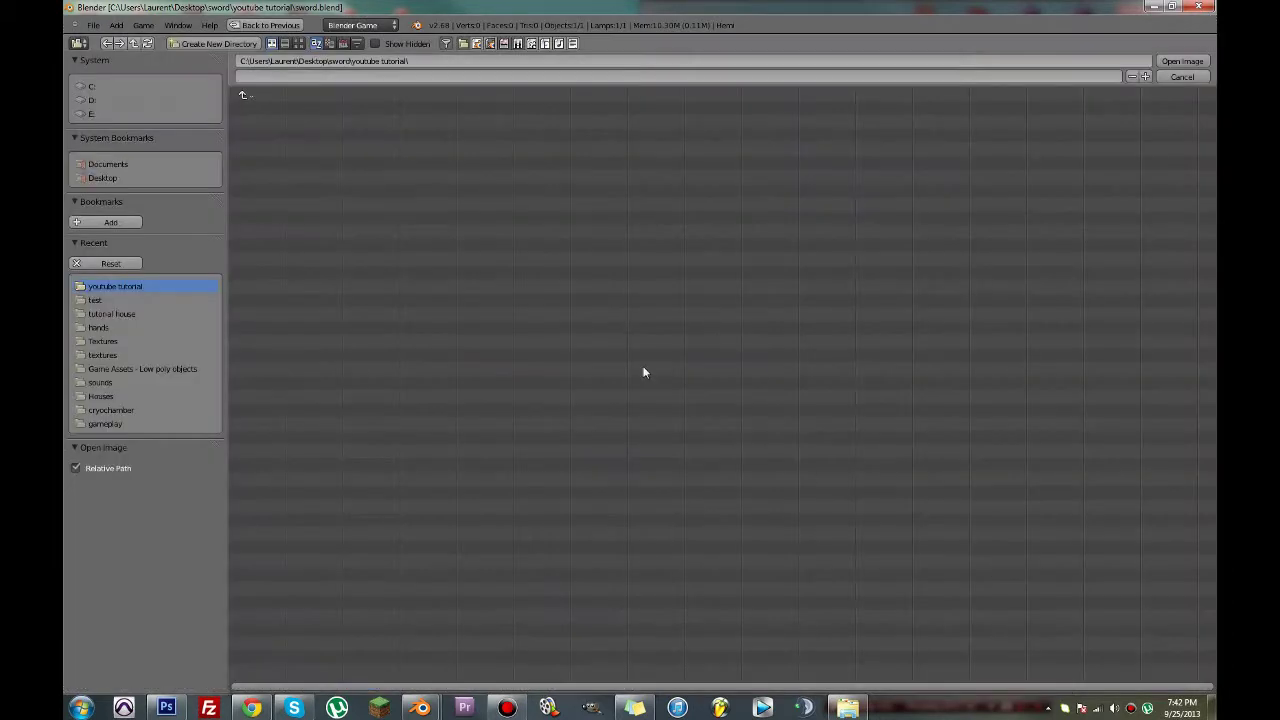
Load tinker-early-medieval-sword.jpg from the sword project's test folder as the background image, and save the file.
left_click(250, 95)
left_click(256, 108)
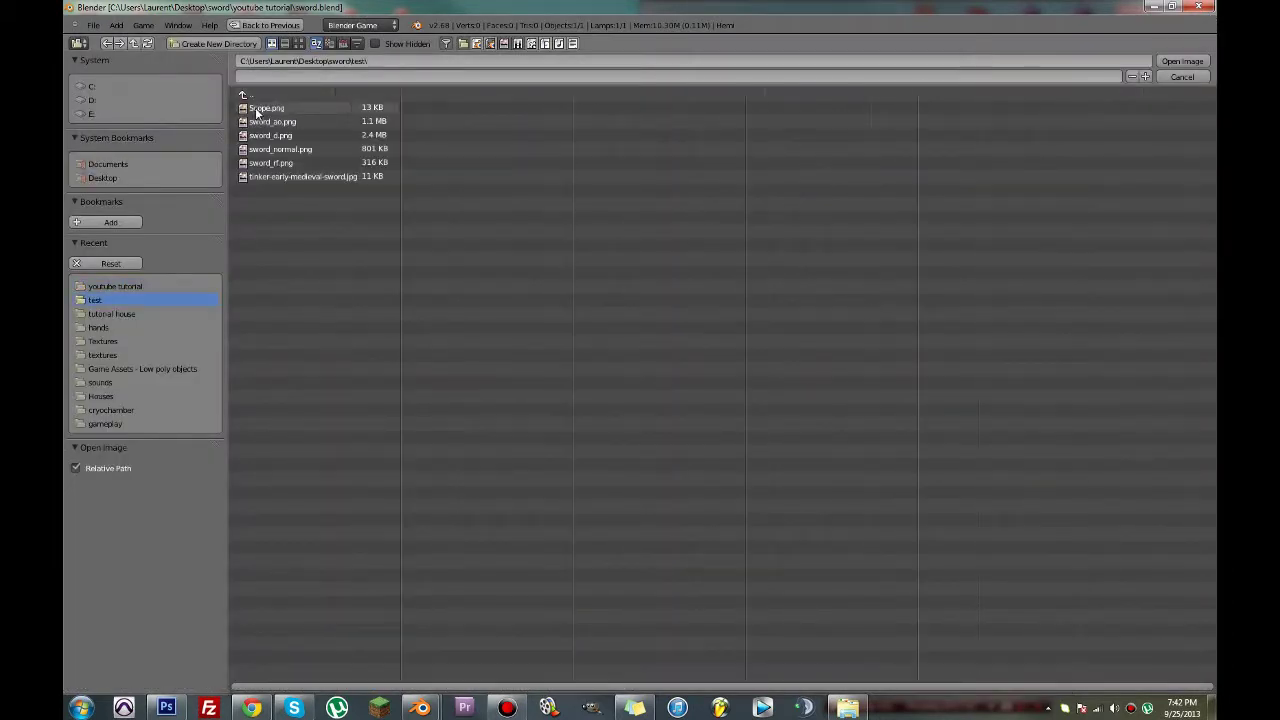
left_click(299, 44)
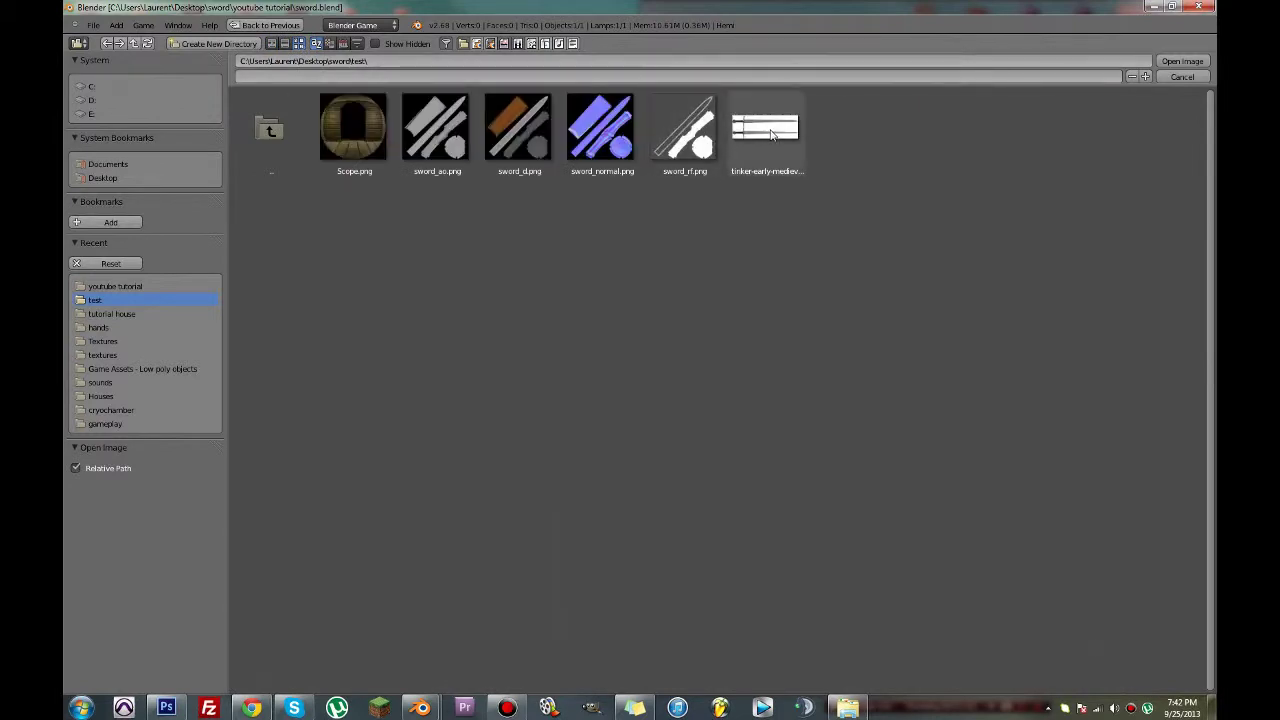
double_click(767, 128)
scroll(574, 379, "up", 10)
key("ctrl+s")
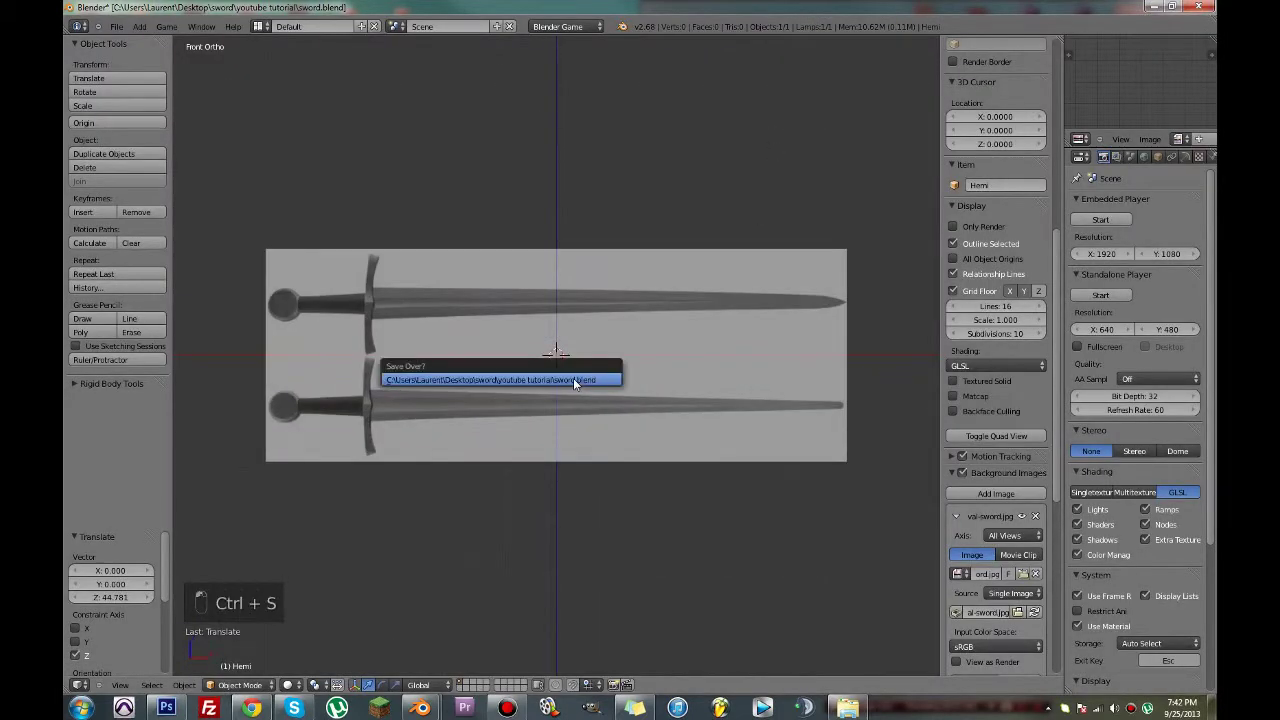
left_click(573, 378)
Examine the two swords in the background reference image and hide the viewport's properties region.
scroll(573, 378, "up", 3)
middle_click_drag(463, 379, 512, 369, "shift")
scroll(547, 385, "up", 2)
scroll(547, 385, "down", 5)
scroll(511, 373, "up", 3)
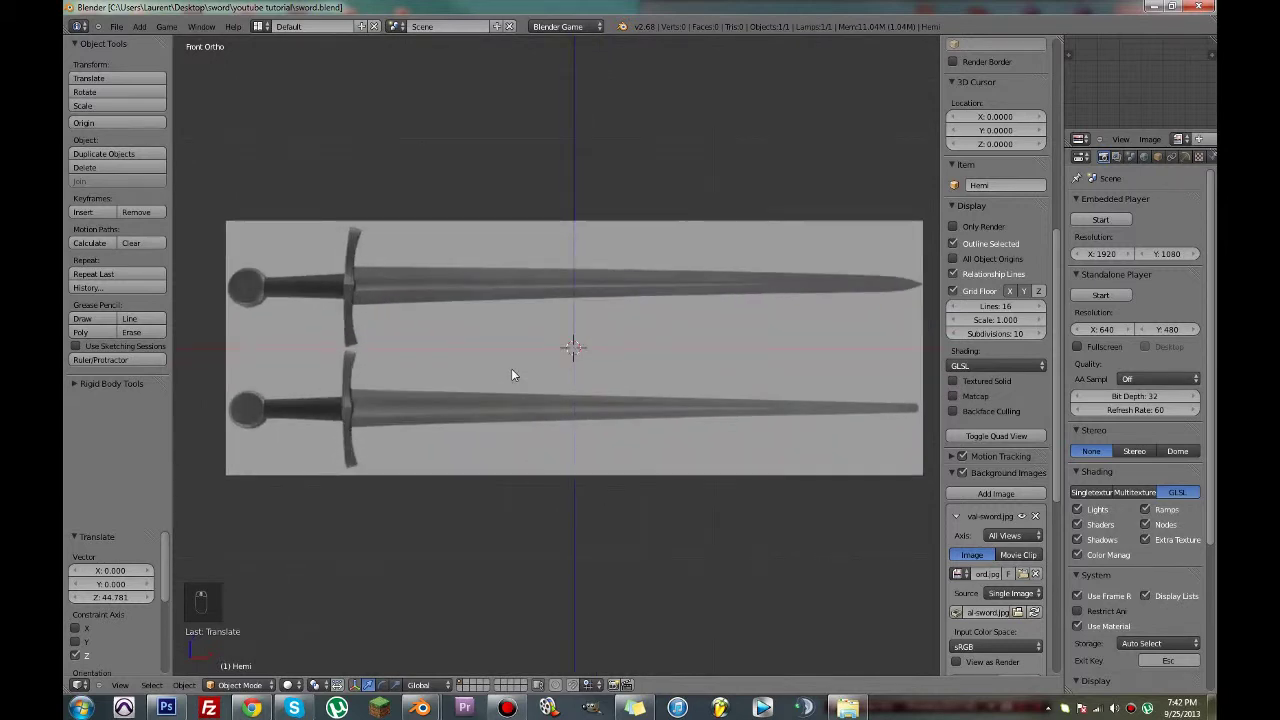
scroll(511, 373, "down", 1)
scroll(480, 303, "down", 4)
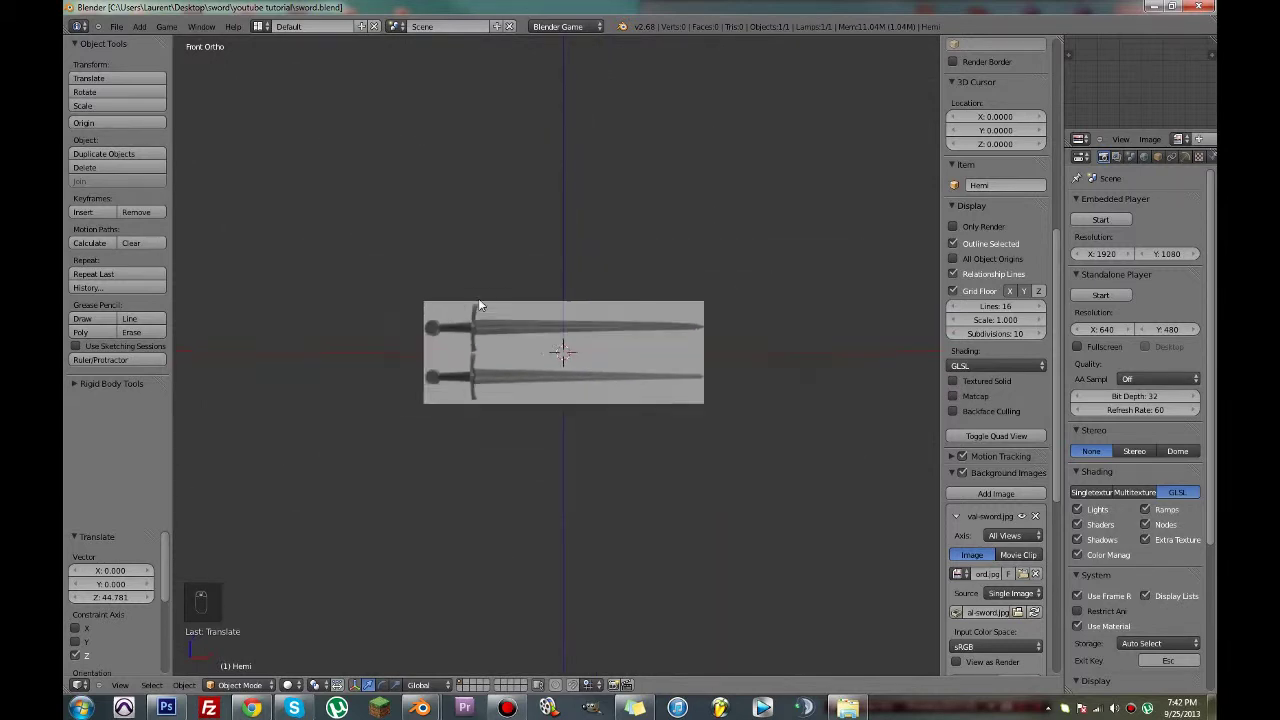
scroll(480, 304, "down", 1)
key("n")
scroll(471, 313, "up", 3)
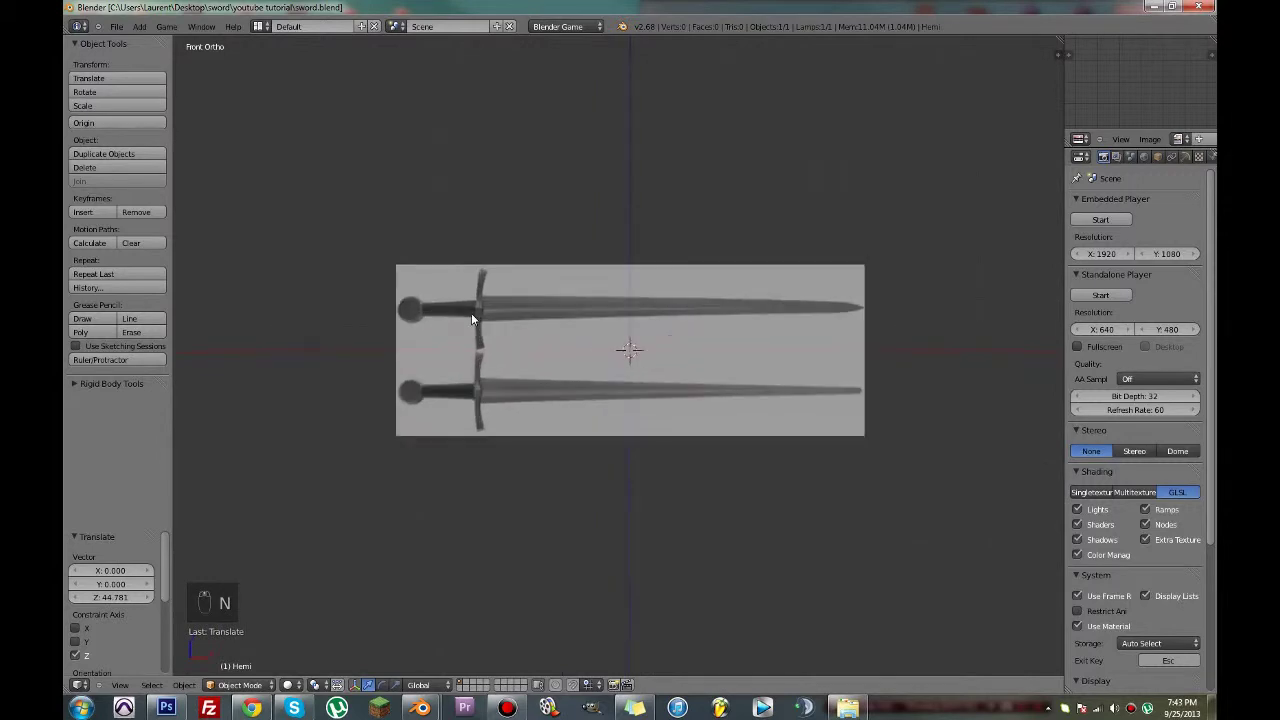
Add a mesh circle with 32 vertices and rotate it 90° about the X axis.
key("shift+a")
mouse_move(426, 165)
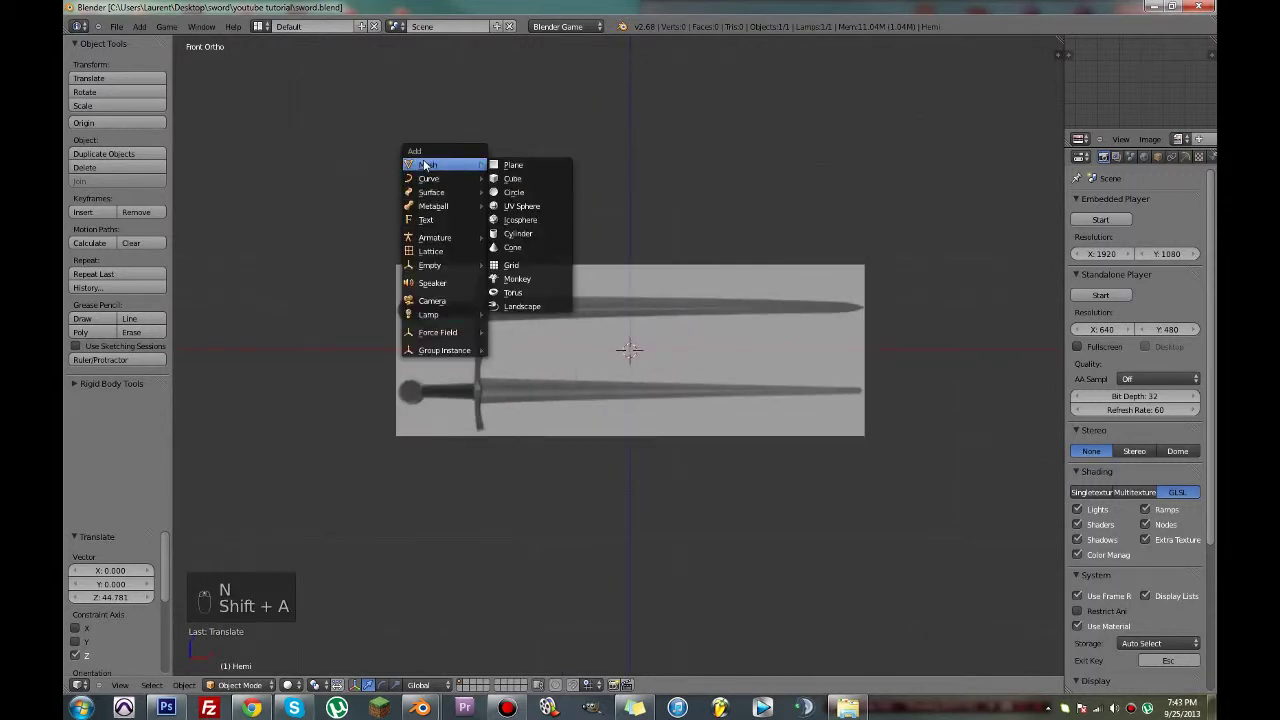
left_click(510, 192)
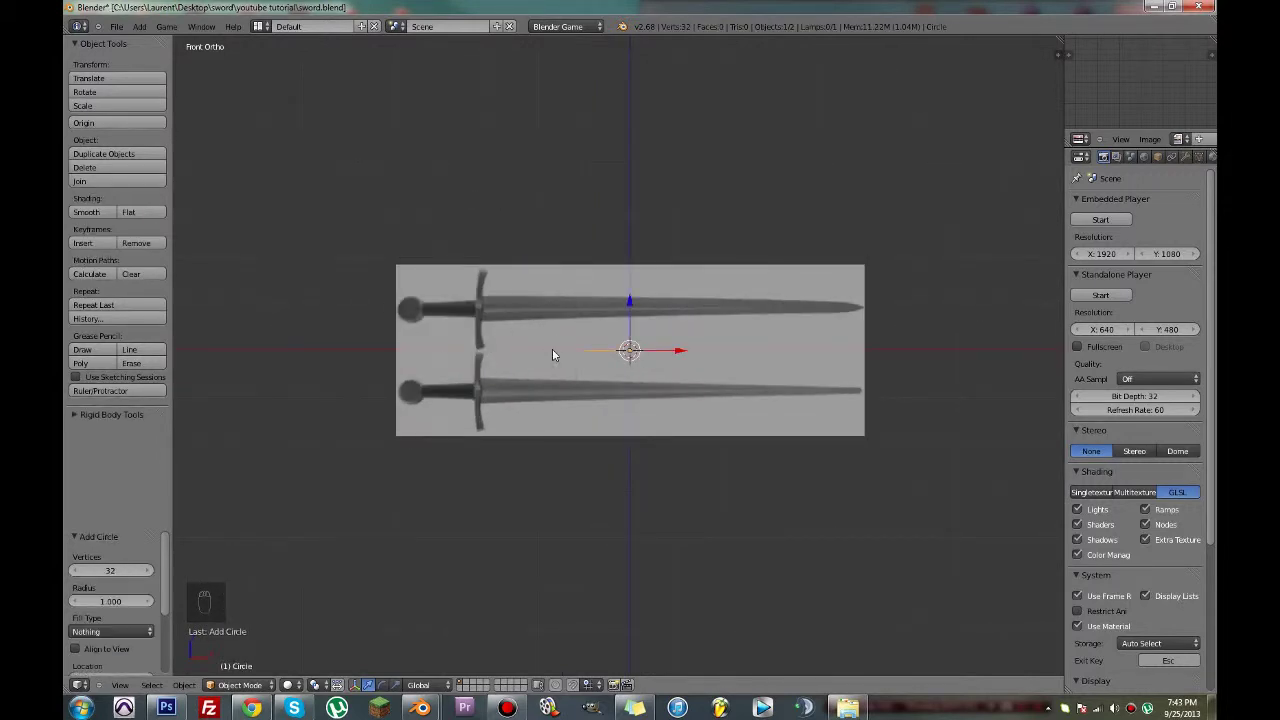
key("r")
key("x")
key("9")
key("0")
key("Return")
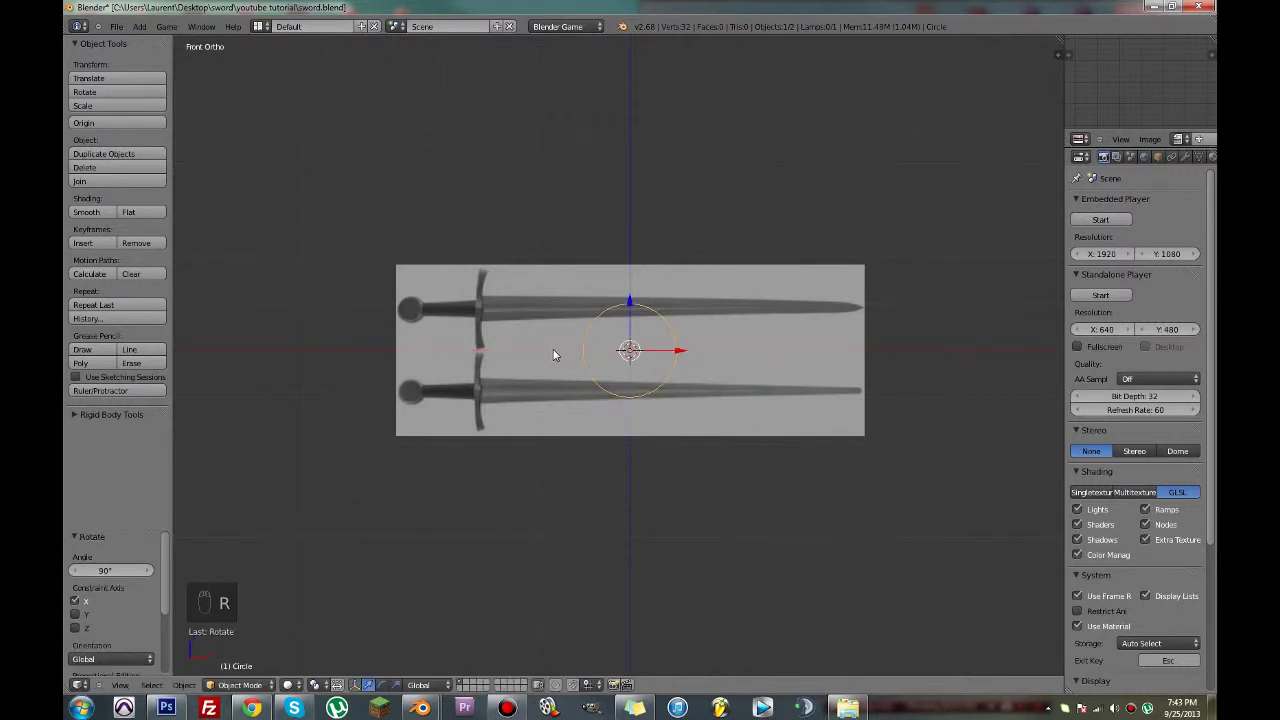
Move the circle onto the centre of the upper reference sword's round pommel.
key("g")
left_click(344, 306)
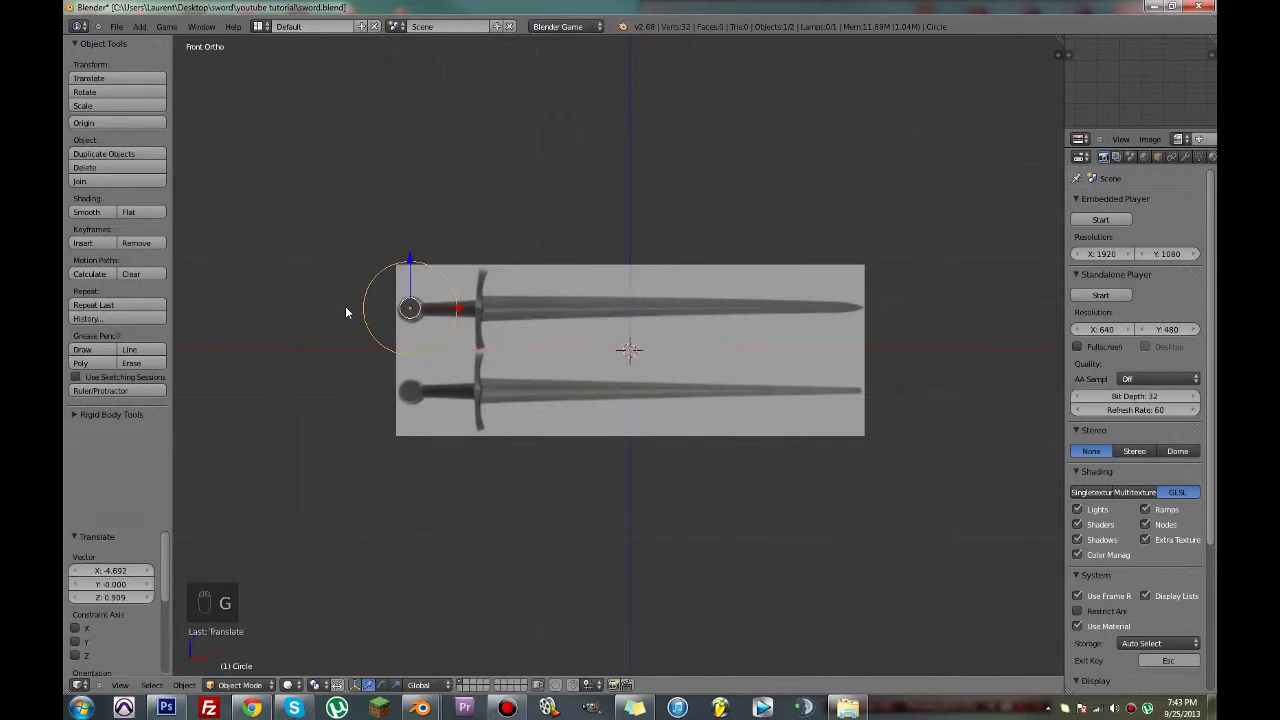
scroll(420, 328, "up", 1)
middle_click_drag(444, 334, 603, 368, "shift")
scroll(590, 368, "up", 3)
middle_click_drag(495, 355, 589, 372, "shift")
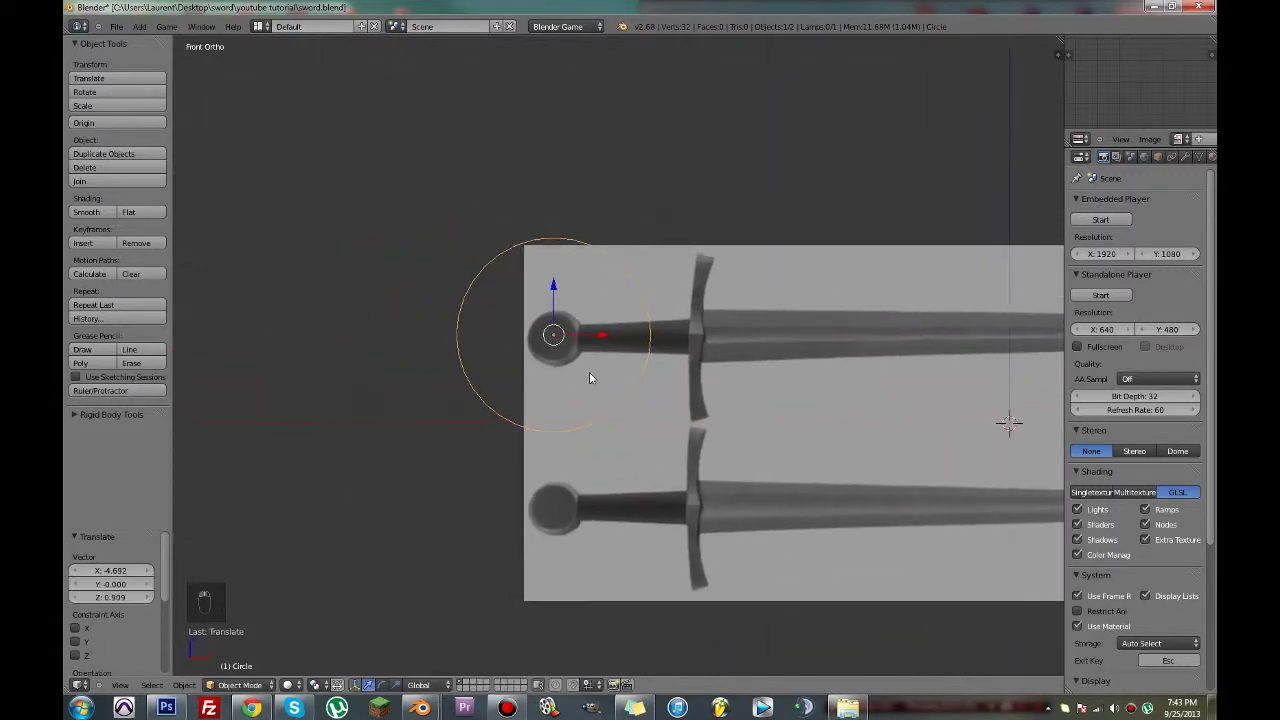
scroll(589, 372, "up", 3)
key("g")
left_click(583, 373)
Scale the circle's vertices to about 0.288 and reposition the circle to fit the upper sword's pommel outline.
key("Tab")
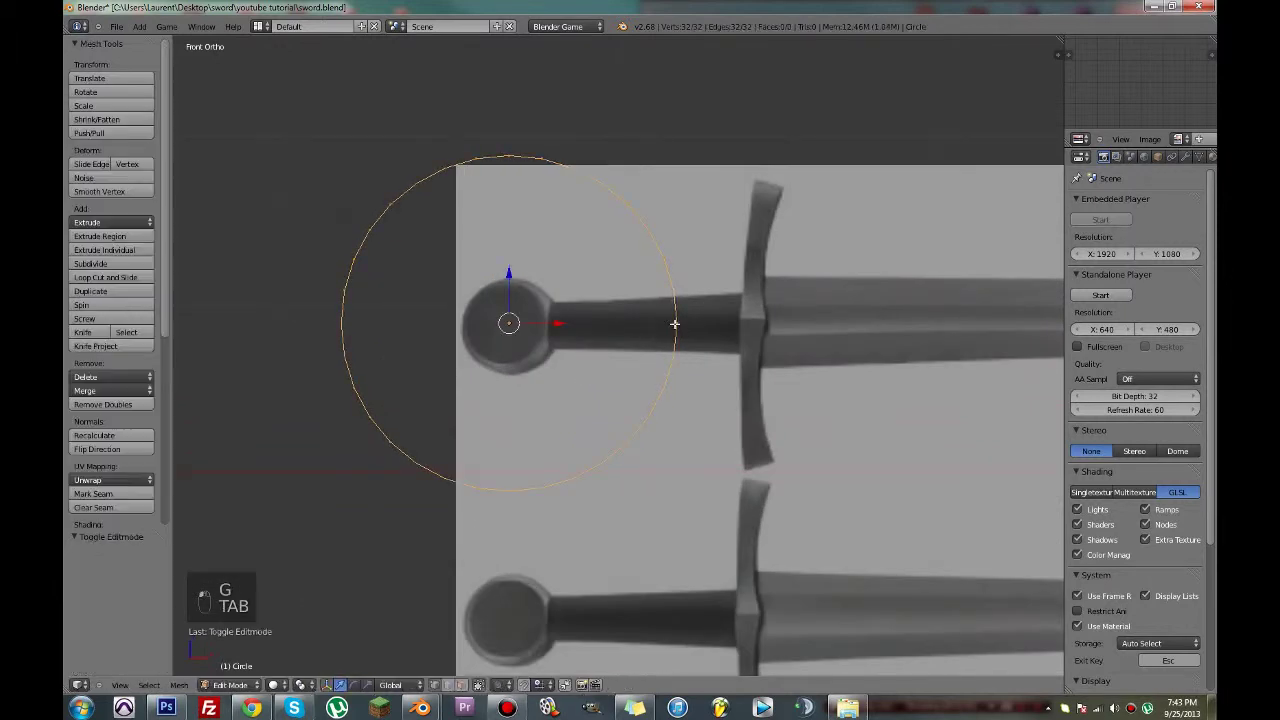
key("s")
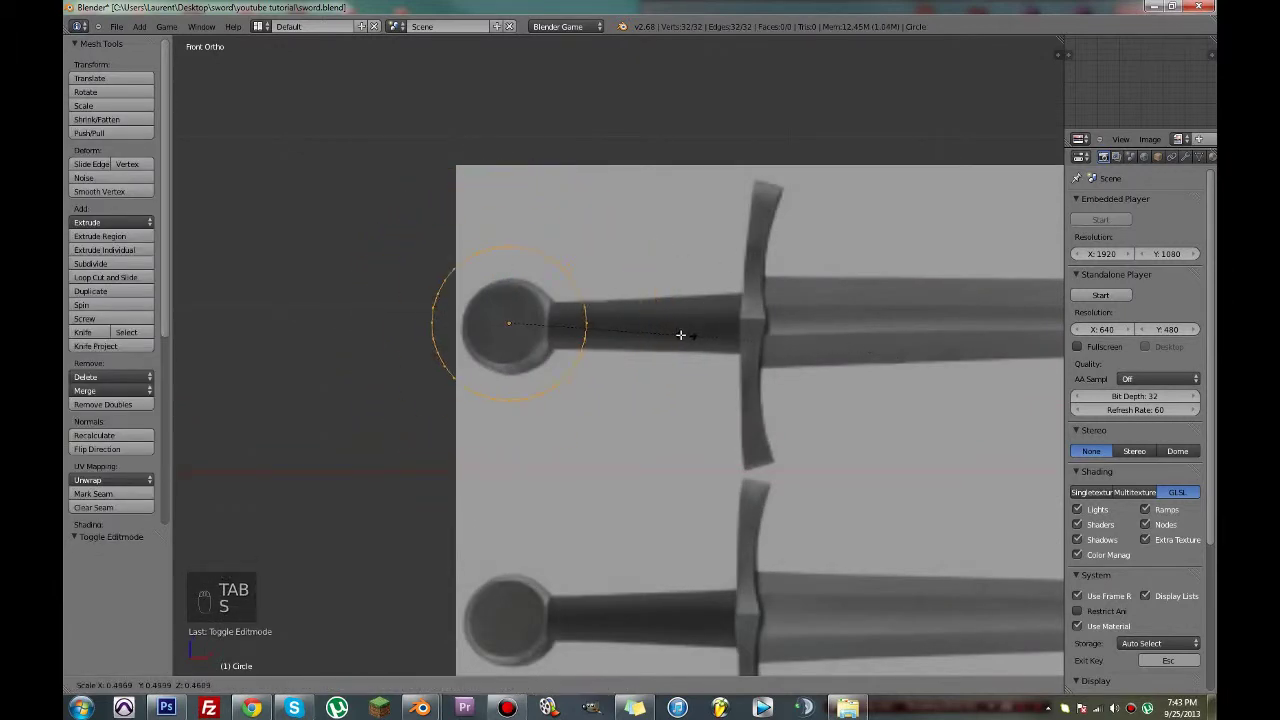
left_click(606, 328)
scroll(560, 331, "up", 4)
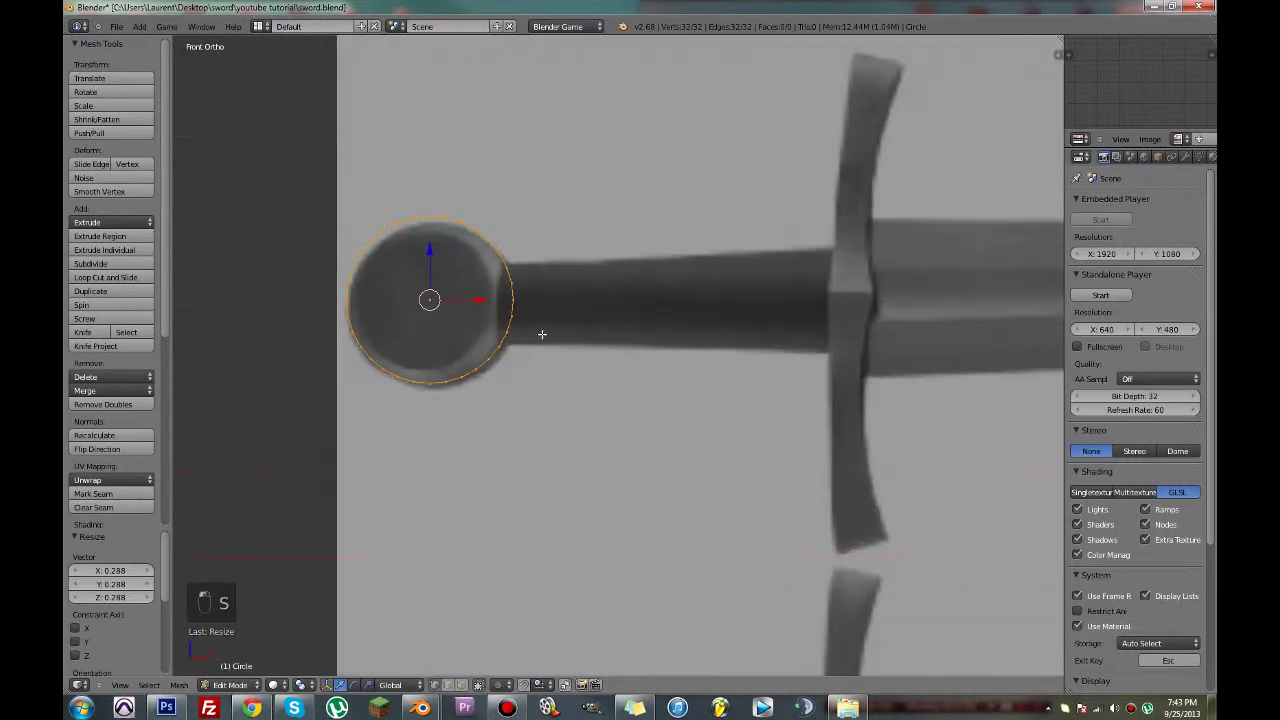
key("Tab")
key("g")
key("Tab")
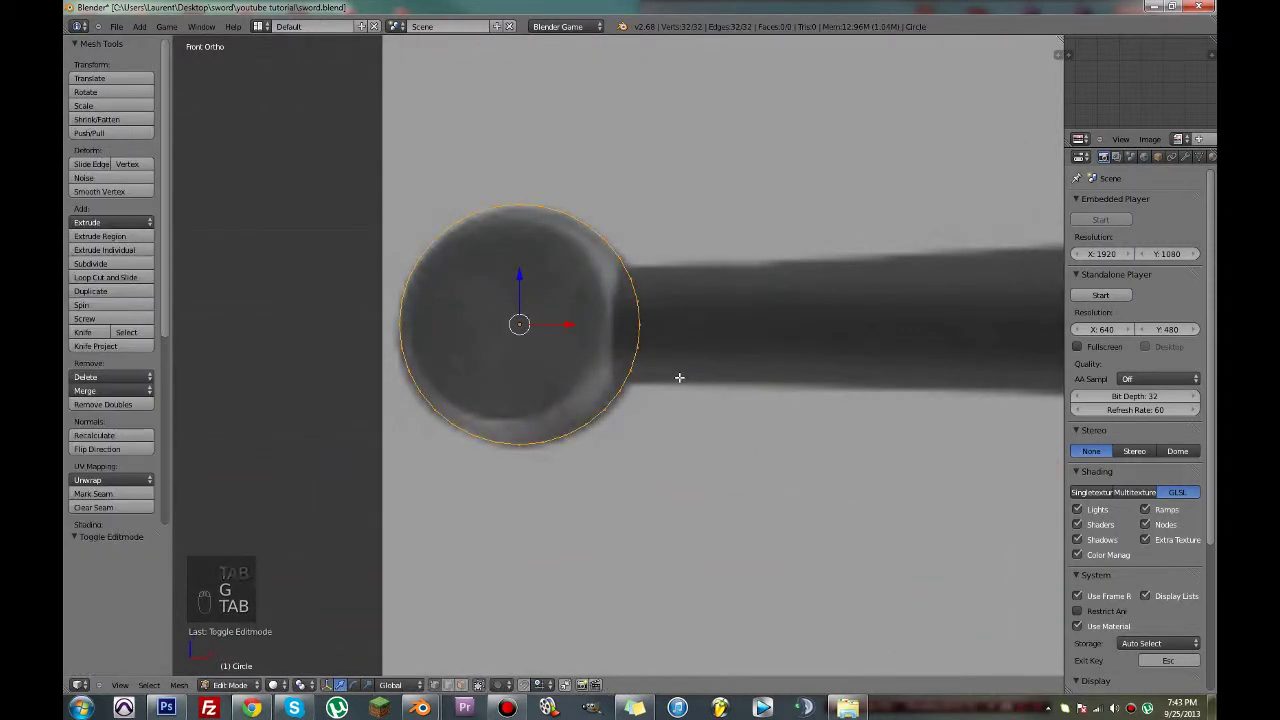
Move the circle about -0.096 along Y and add a Mirror modifier set to the Z axis only.
middle_click_drag(680, 376, 663, 331)
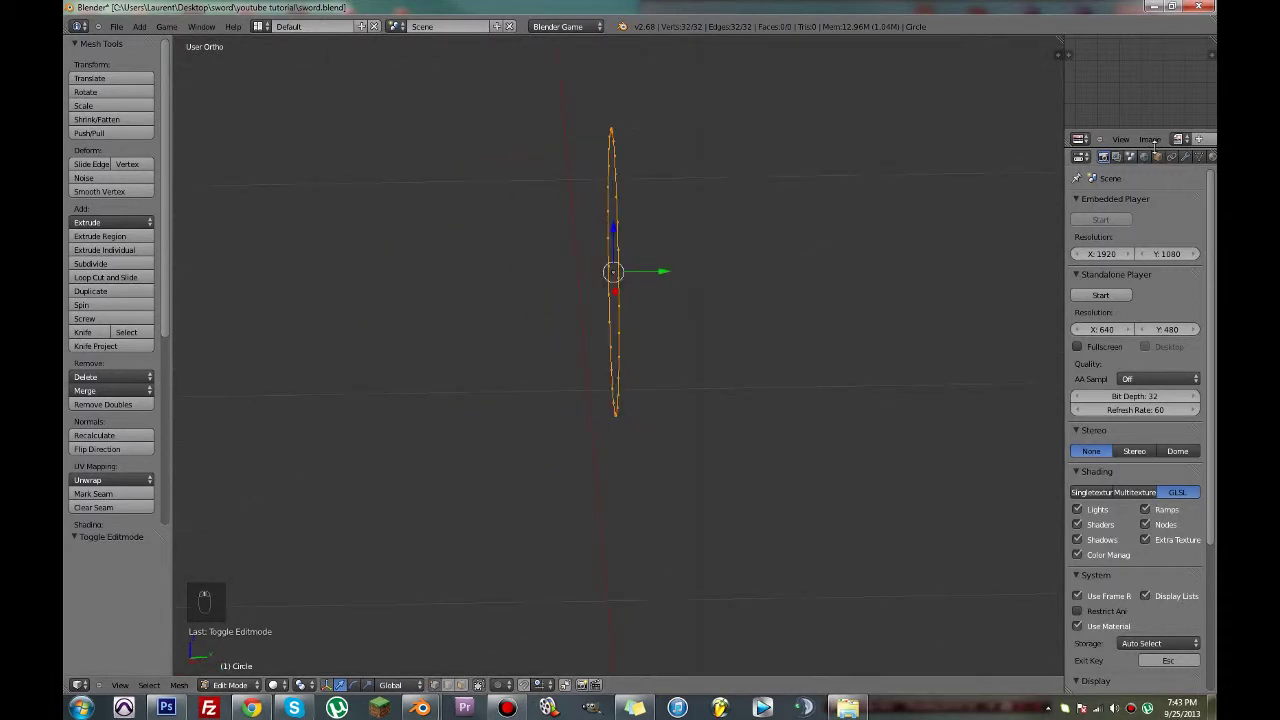
left_click_drag(671, 271, 623, 271)
left_click(1186, 157)
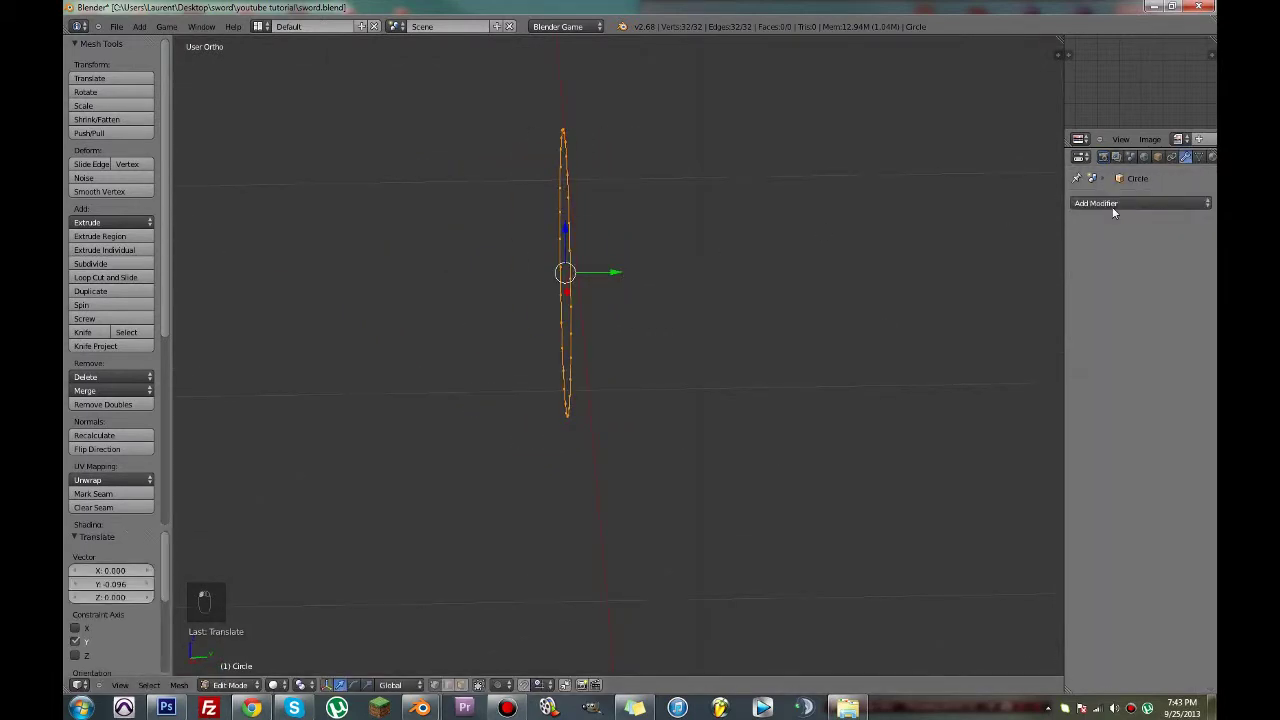
left_click(1115, 203)
left_click(902, 339)
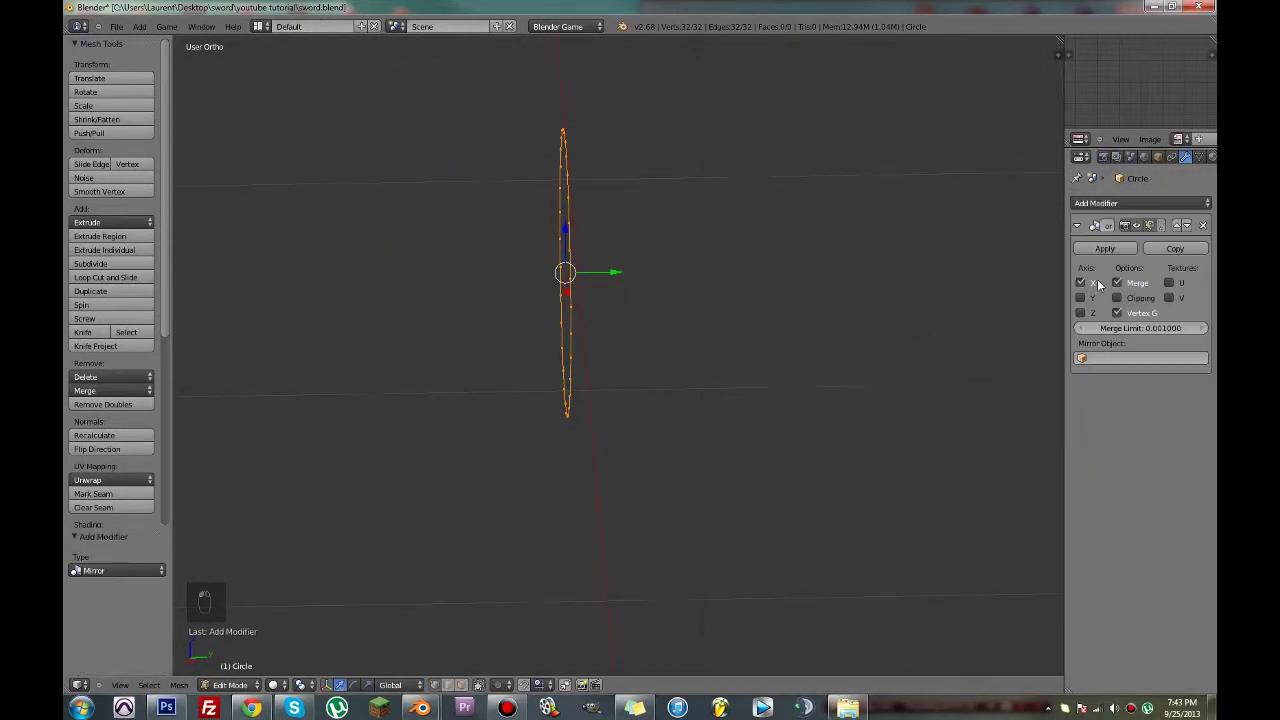
middle_click_drag(806, 305, 746, 302)
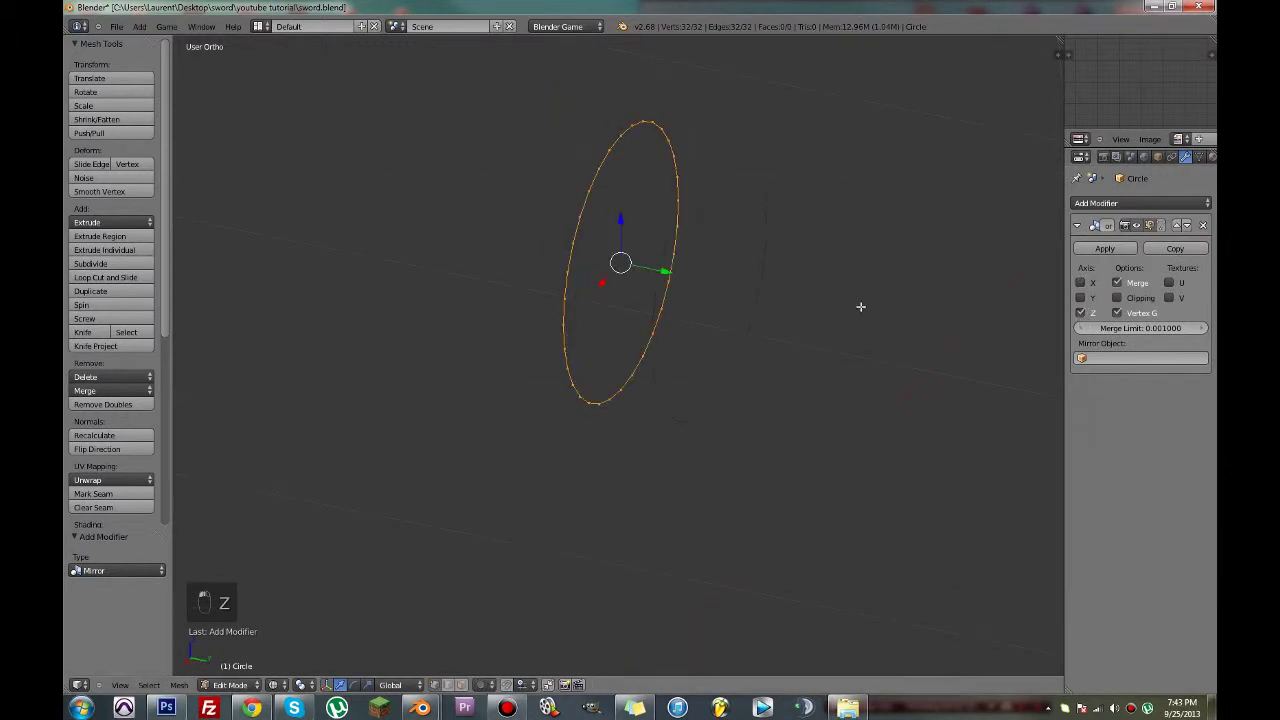
key("z")
middle_click_drag(927, 297, 882, 300)
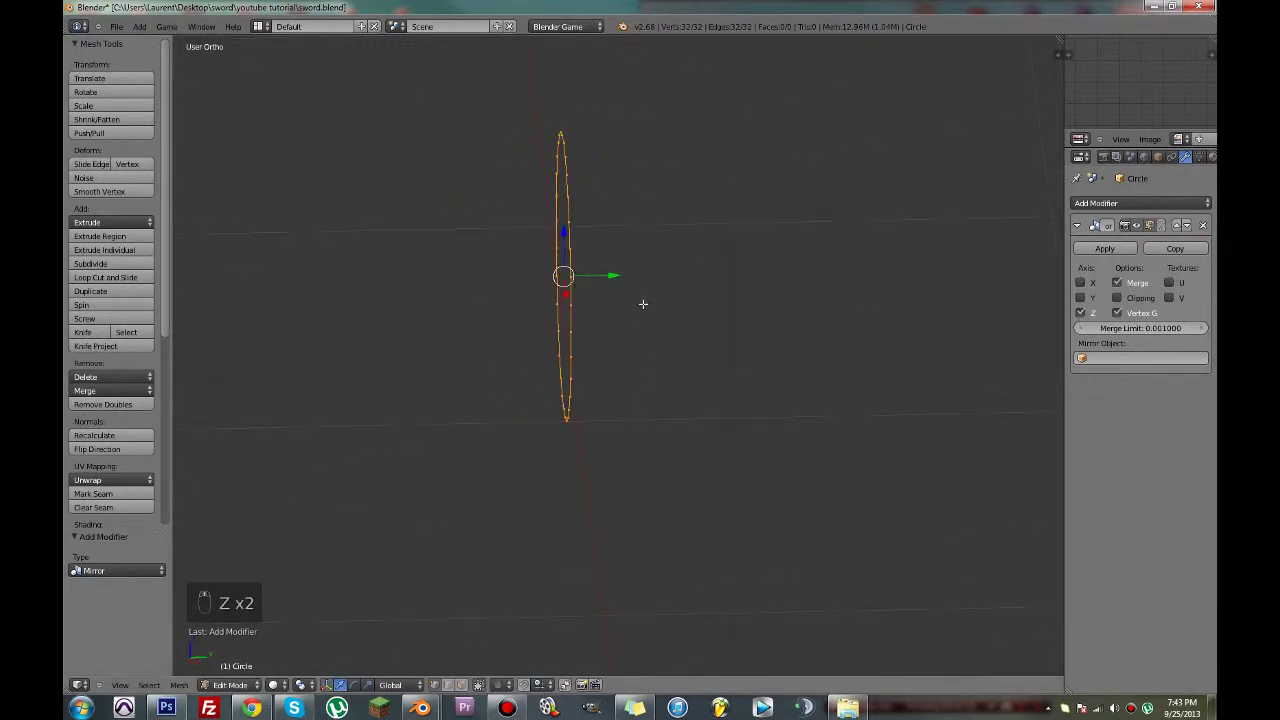
Extrude the circle and scale the new ring inward to about 0.82, fitting the reference pommel's inner face outline.
key("KP_1")
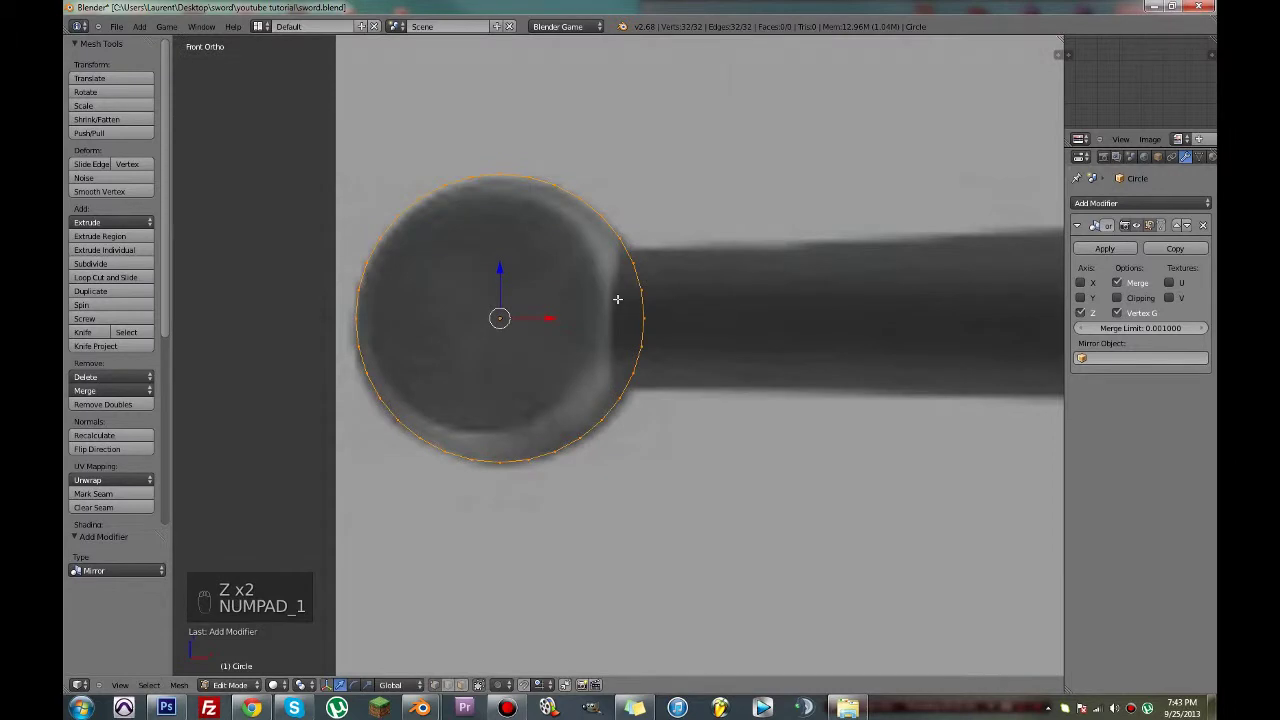
key("r")
key("g")
right_click(590, 280)
key("e")
right_click(763, 240)
key("s")
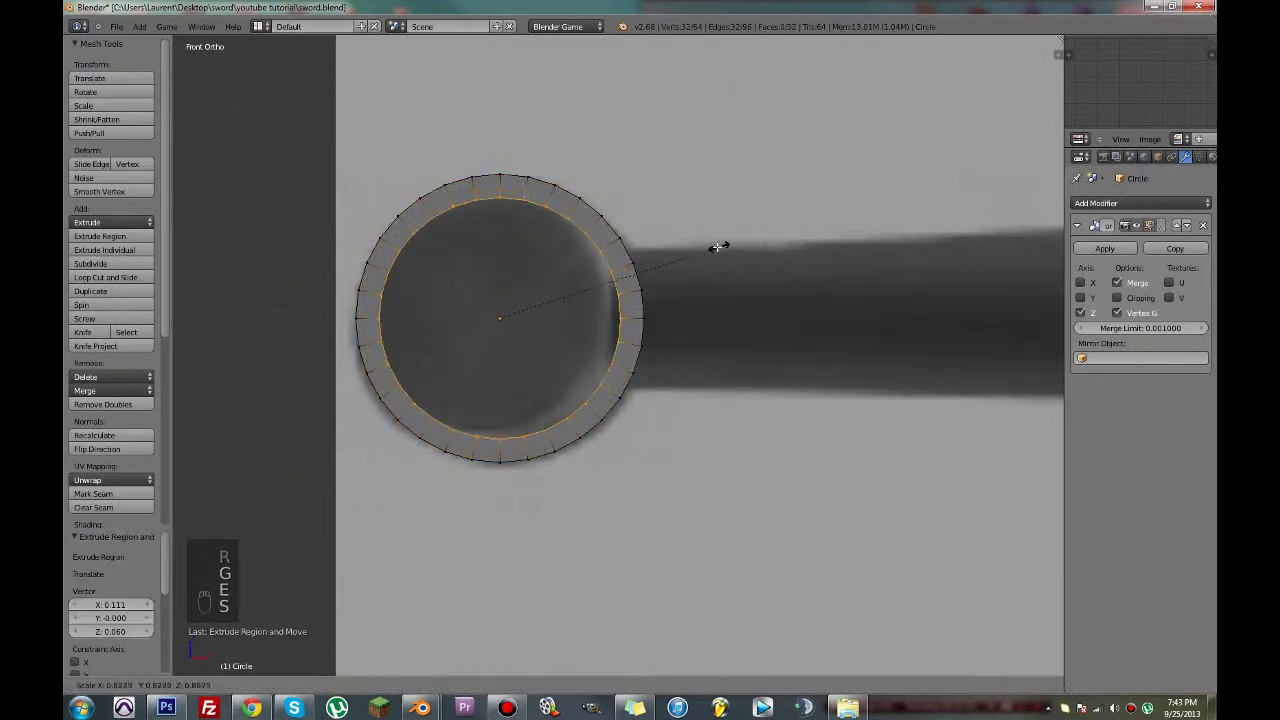
left_click(714, 247)
Move the inner ring outward along Y to form a bevel and shift it -0.018 along X to match the reference.
middle_click_drag(790, 316, 808, 371)
key("r")
left_click(548, 304)
left_click_drag(526, 279, 532, 320)
key("KP_1")
key("z")
key("z")
middle_click_drag(532, 320, 645, 260)
Extrude the outer ring 0.057 along Y, enable Clipping on the mirror, and close the gap between the halves.
key("e")
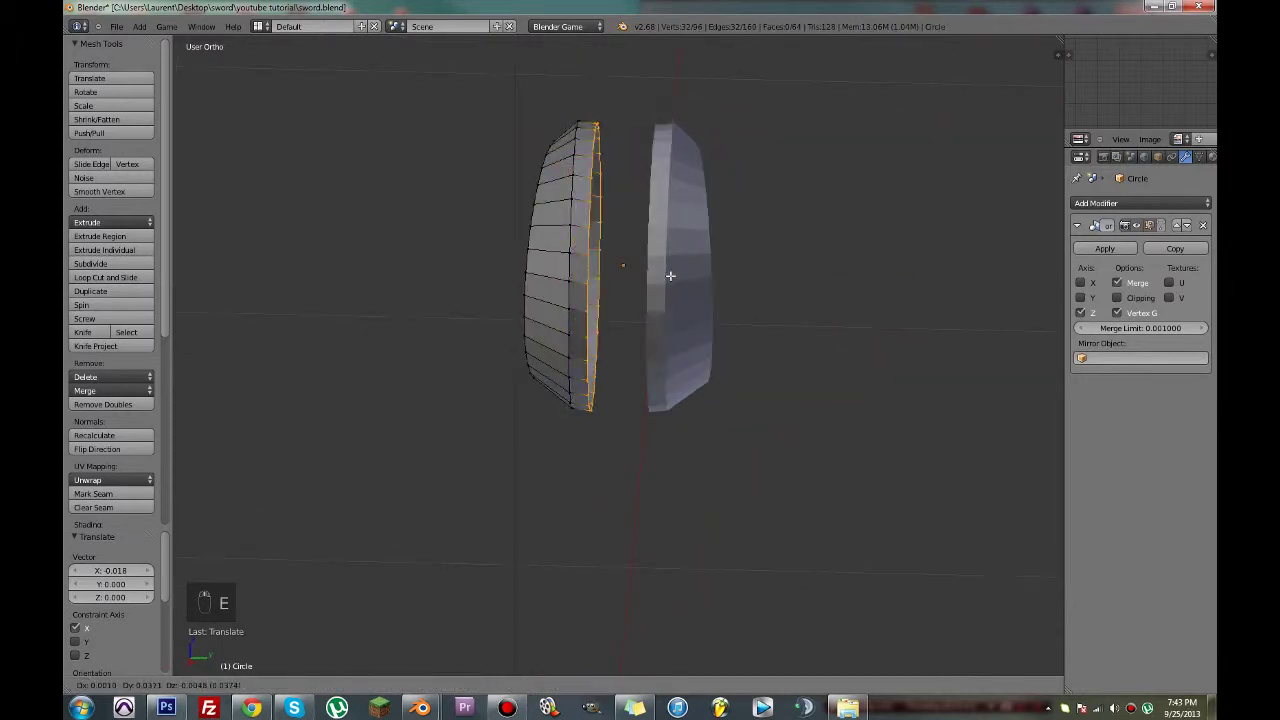
key("y")
left_click(680, 282)
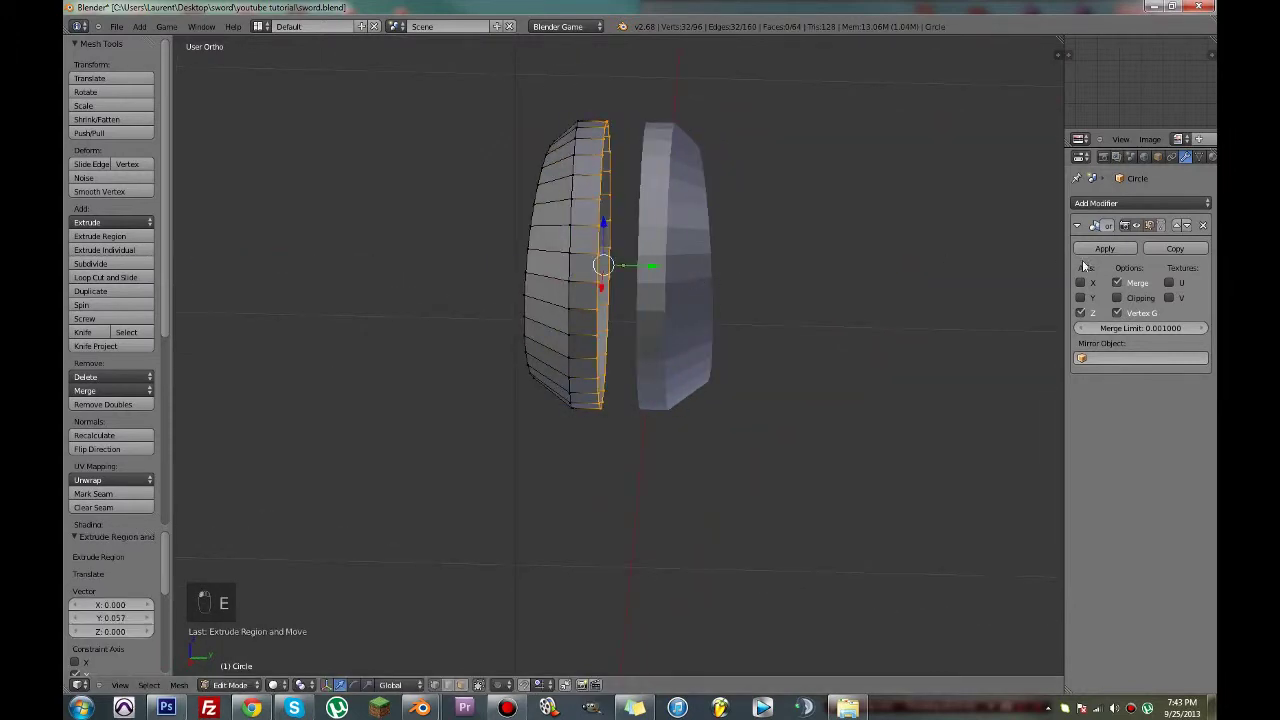
left_click(1117, 298)
left_click_drag(652, 266, 751, 269)
Select the pommel's front bevel loops, move them 0.003 along Y, and save the file over the existing one.
right_click(571, 243, "alt")
right_click(534, 237, "alt+shift")
left_click_drag(607, 264, 620, 266)
key("ctrl+s")
left_click(621, 266)
middle_click_drag(623, 266, 723, 245)
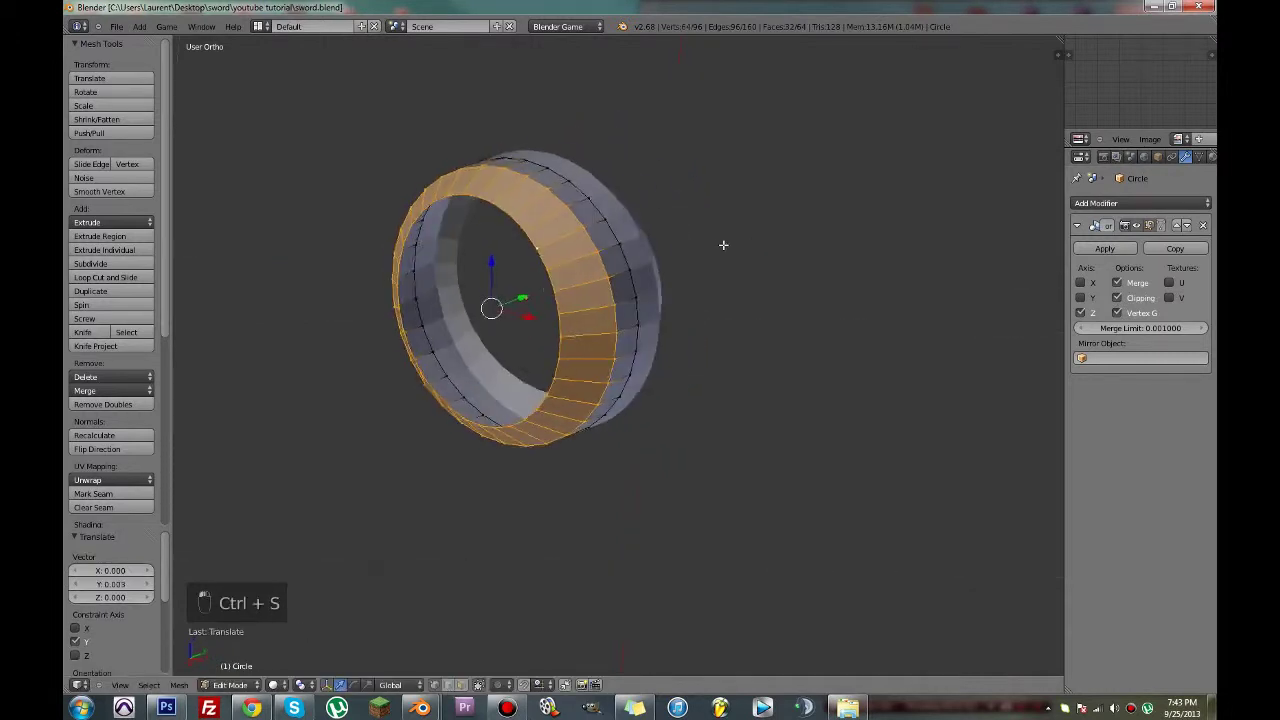
Extrude the front ring inward at 0.573 scale, merge the new vertices into one centre point, and save the file.
right_click(553, 260)
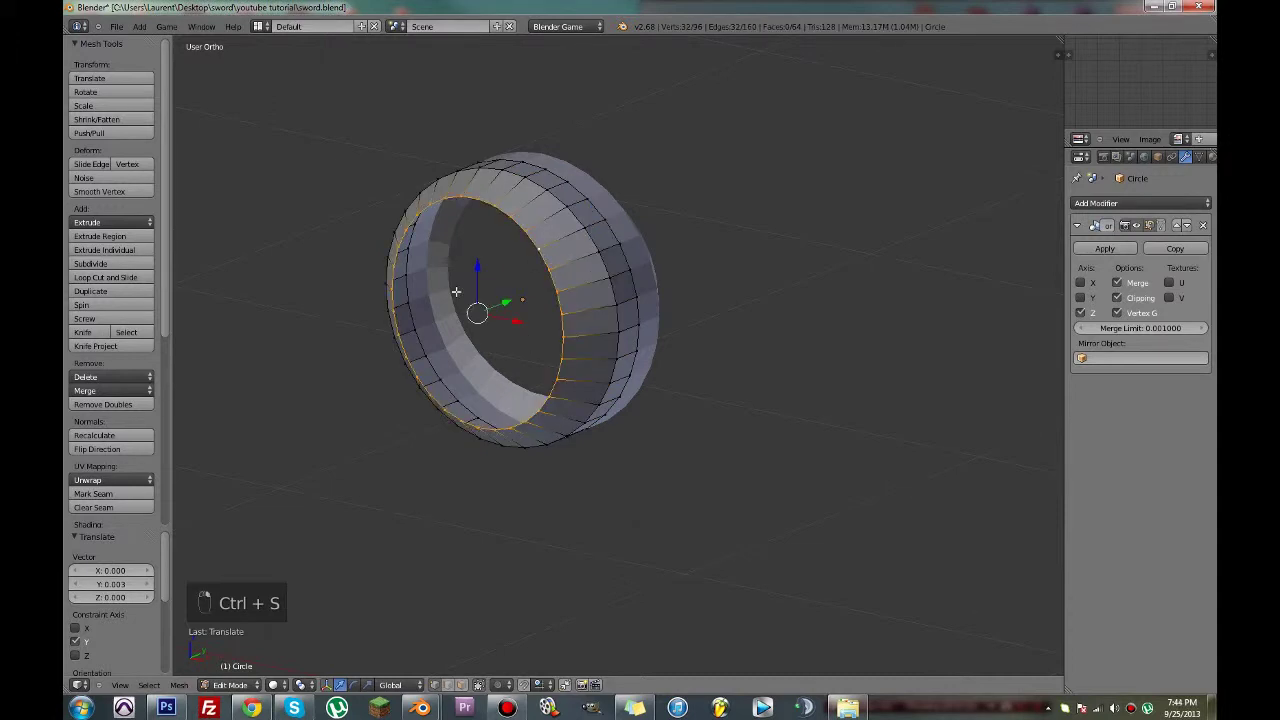
key("KP_1")
key("e")
key("s")
left_click(588, 293)
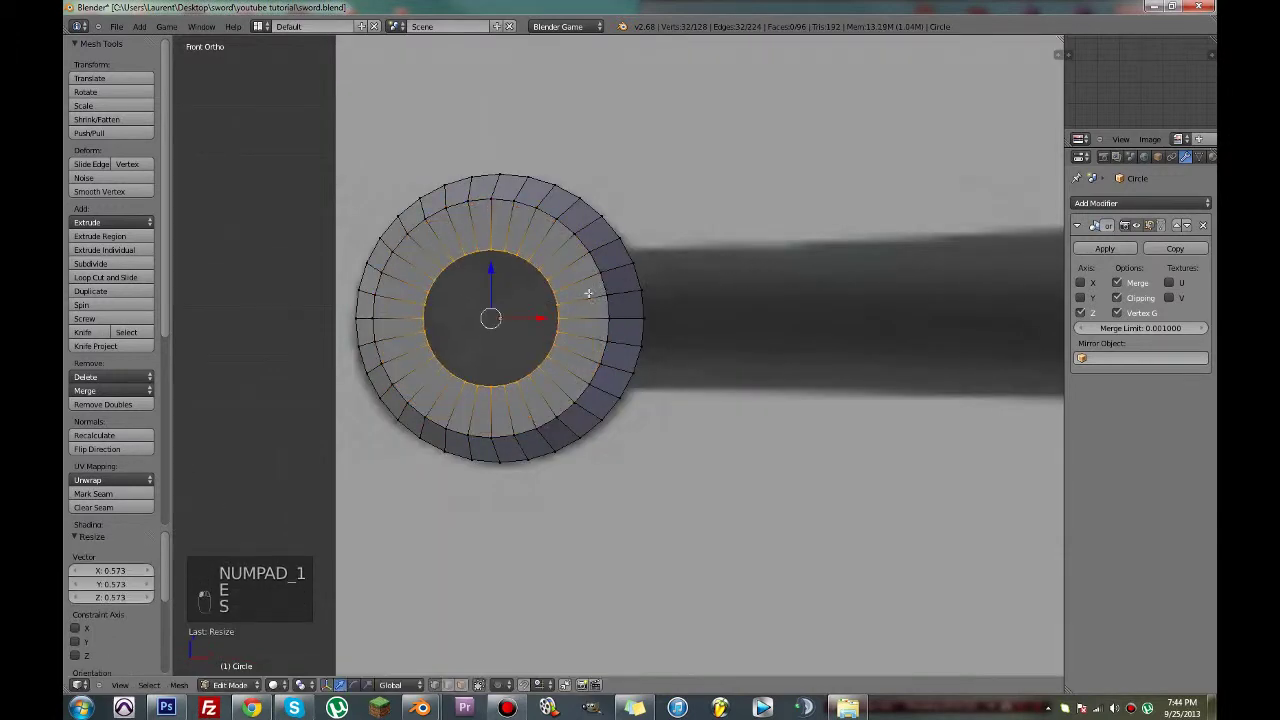
left_click(123, 406)
middle_click_drag(400, 420, 529, 382)
key("ctrl+s")
key("Tab")
key("Tab")
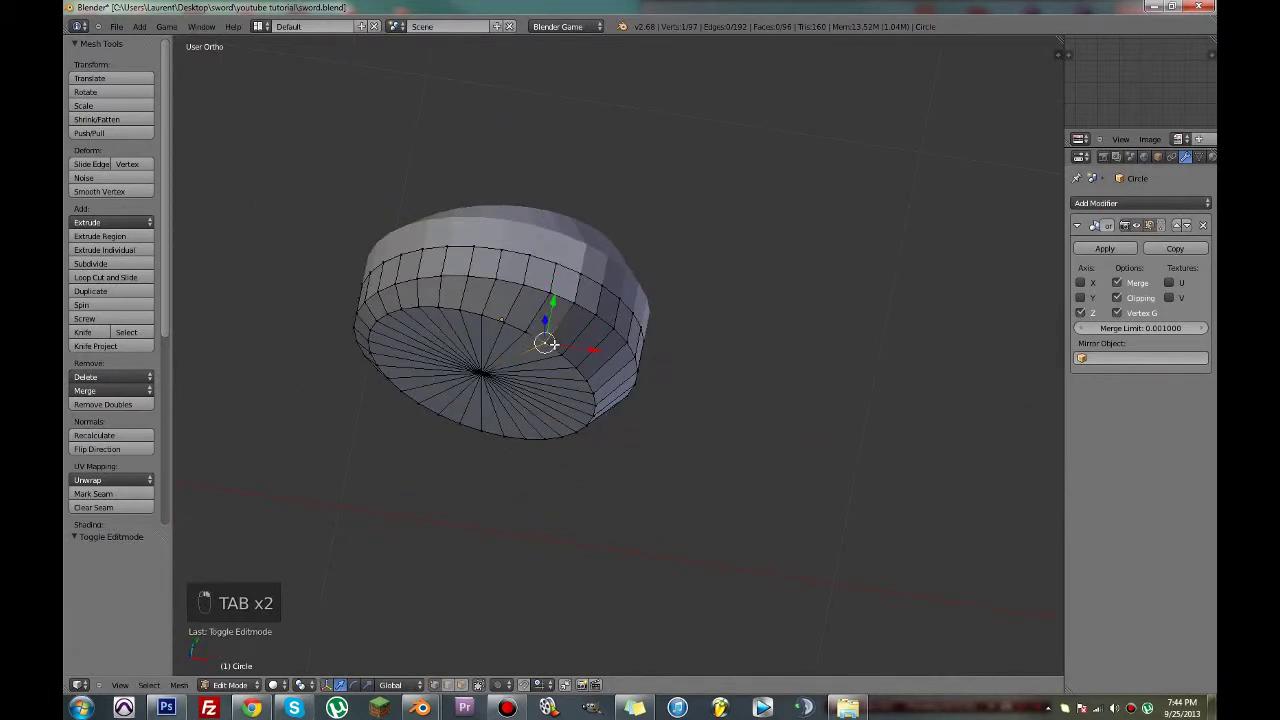
Rotate the edge loop around the pommel's front face about the Z axis and save the file.
right_click(559, 347, "alt")
key("r")
key("z")
left_click(716, 378)
key("ctrl+s")
left_click(718, 374)
Save the file and, in Object Mode, snap the 3D cursor to the selected pommel.
middle_click_drag(722, 372, 657, 352)
key("Tab")
key("ctrl+s")
left_click(854, 388)
key("Tab")
key("Tab")
key("shift+s")
left_click(637, 378)
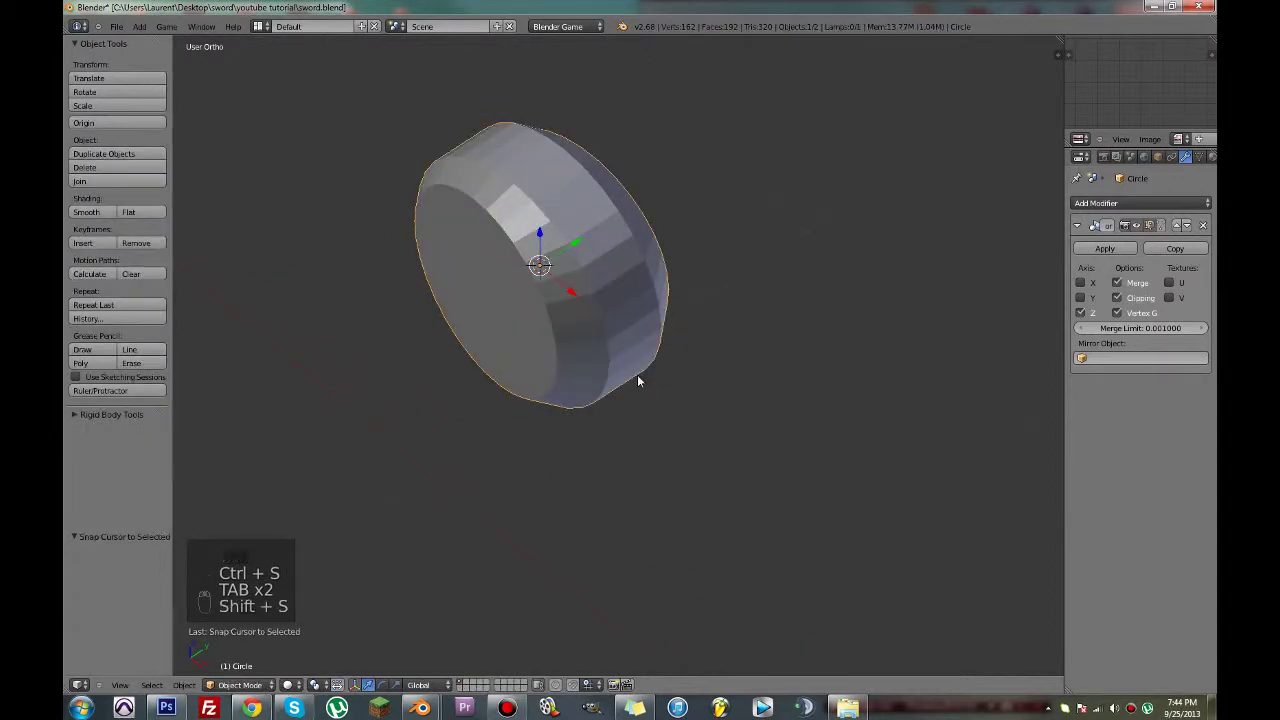
Add a Subdivision Surface modifier to the pommel and set its view subdivisions to 2.
key("KP_1")
left_click(1140, 203)
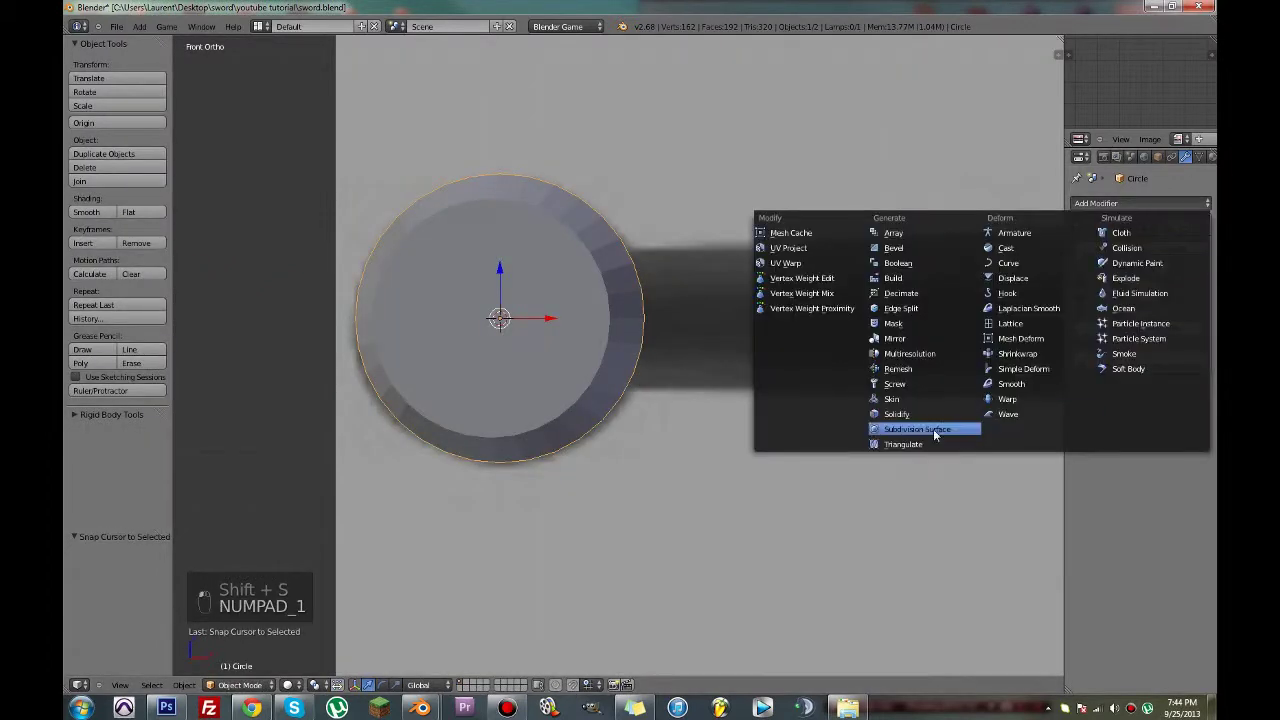
left_click(926, 429)
middle_click_drag(1013, 377, 1051, 429)
left_click(1131, 461)
Add a loop cut to the pommel's bevel and slide it close to the front face's edge.
key("Tab")
middle_click_drag(831, 406, 533, 250)
scroll(616, 242, "up", 2)
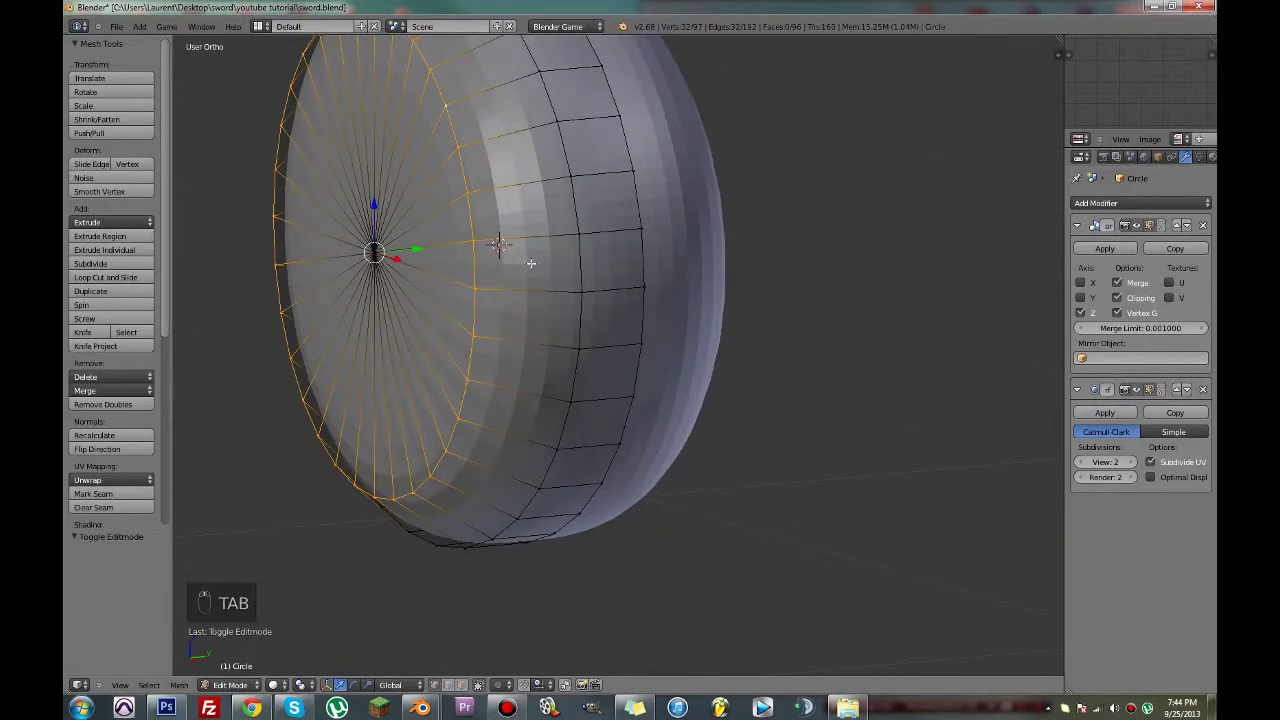
key("ctrl+r")
left_click(536, 240)
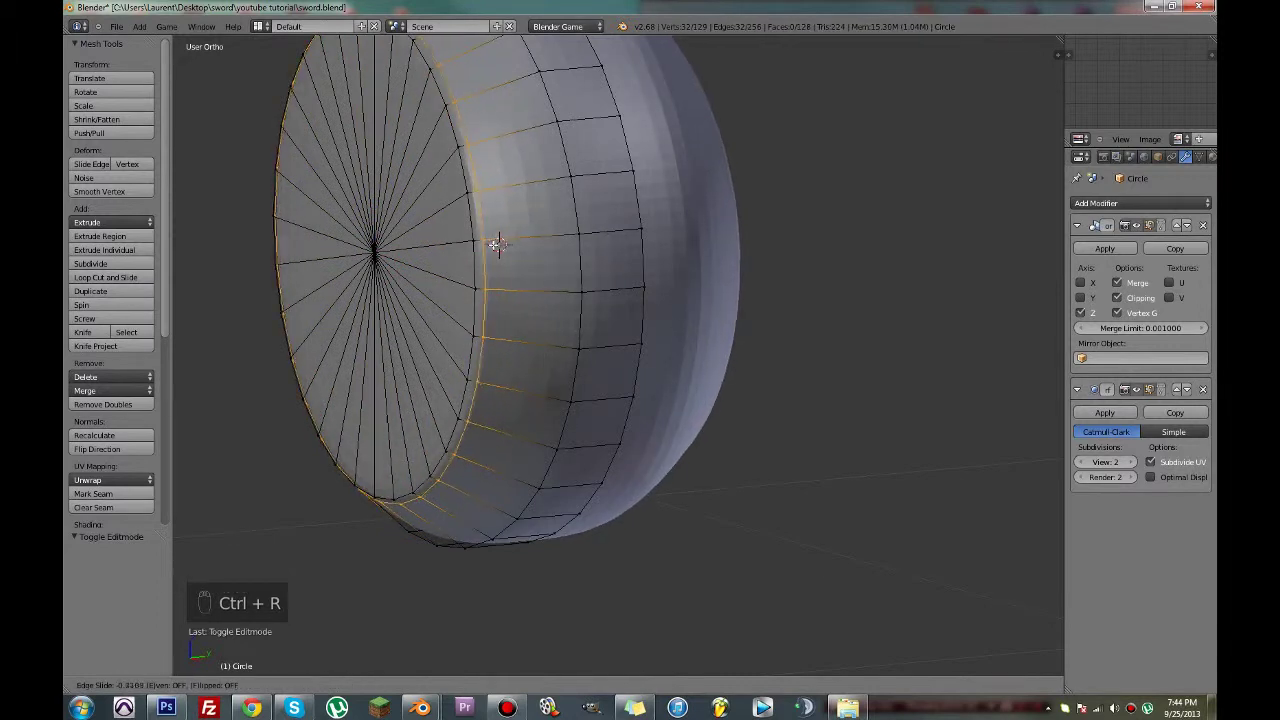
left_click(491, 243)
Add supporting loop cuts on both sides of the bevel's outer edge and save the file.
key("ctrl+r")
left_click(626, 226)
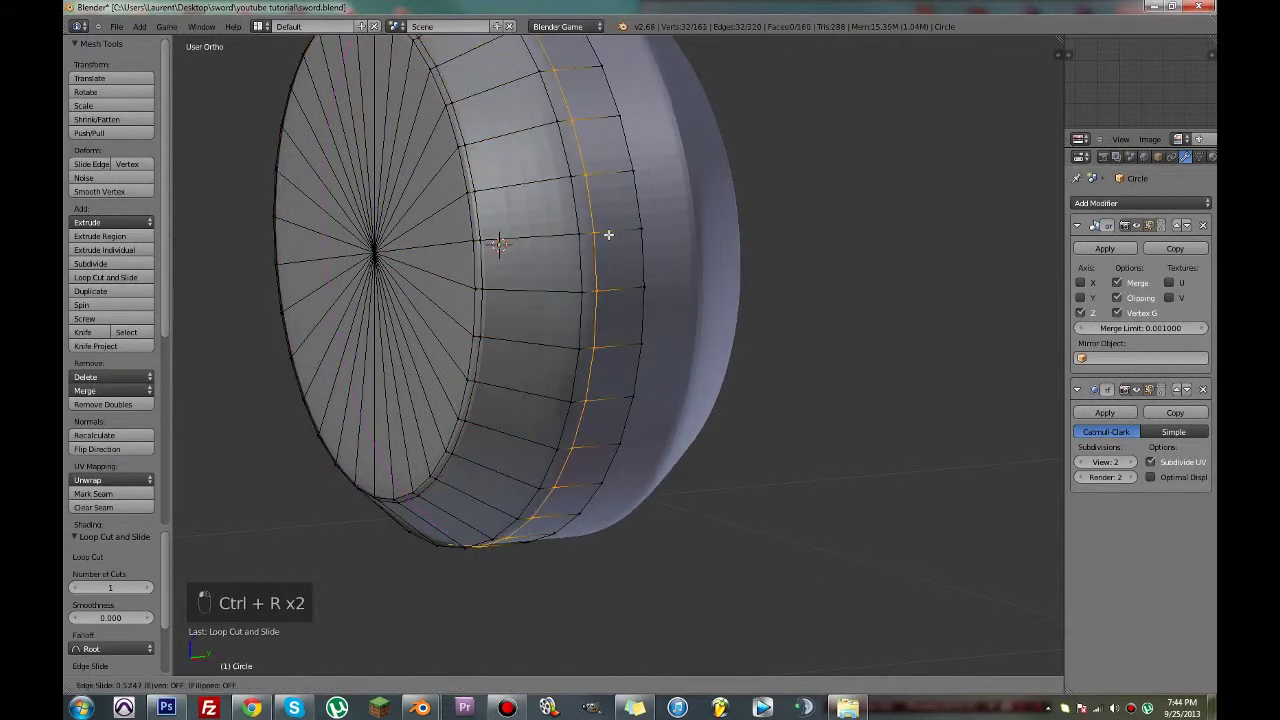
key("ctrl+r")
left_click(551, 235)
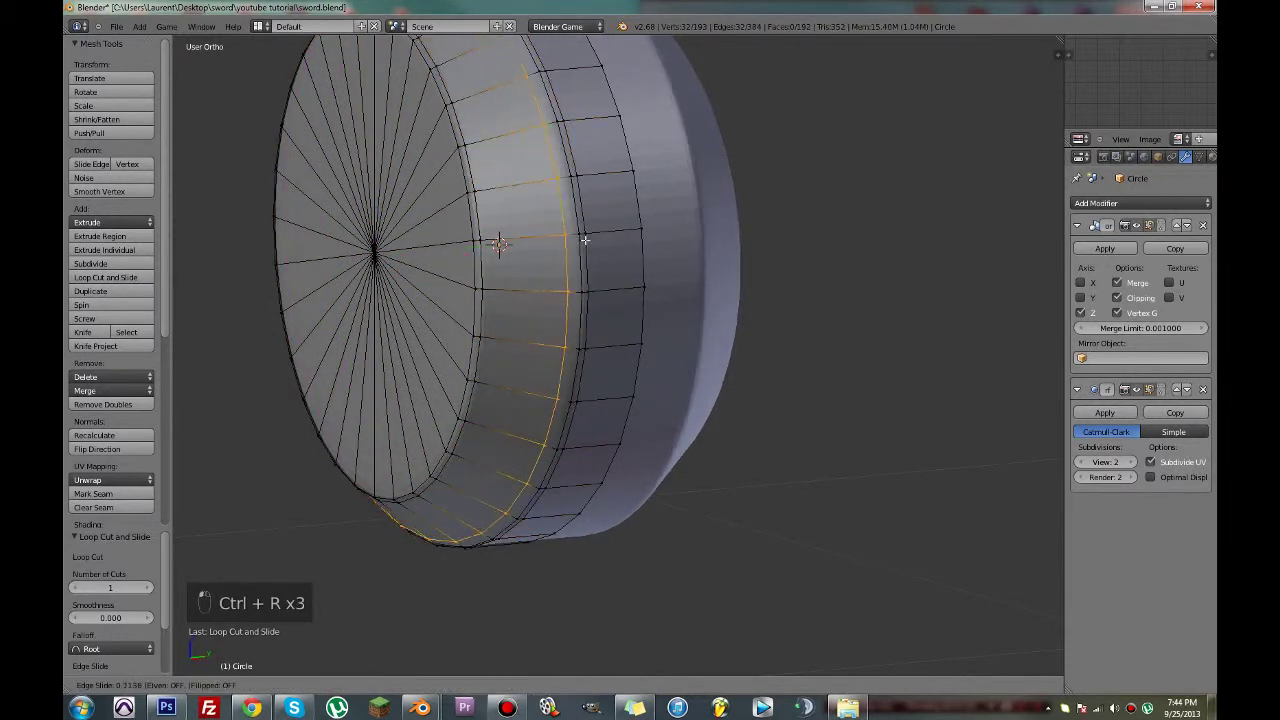
left_click(594, 244)
key("ctrl+s")
left_click(594, 244)
key("Tab")
middle_click_drag(612, 257, 708, 251)
Edge Slide the bevel loop beside the front face by a factor of -0.473 and save the file.
key("Tab")
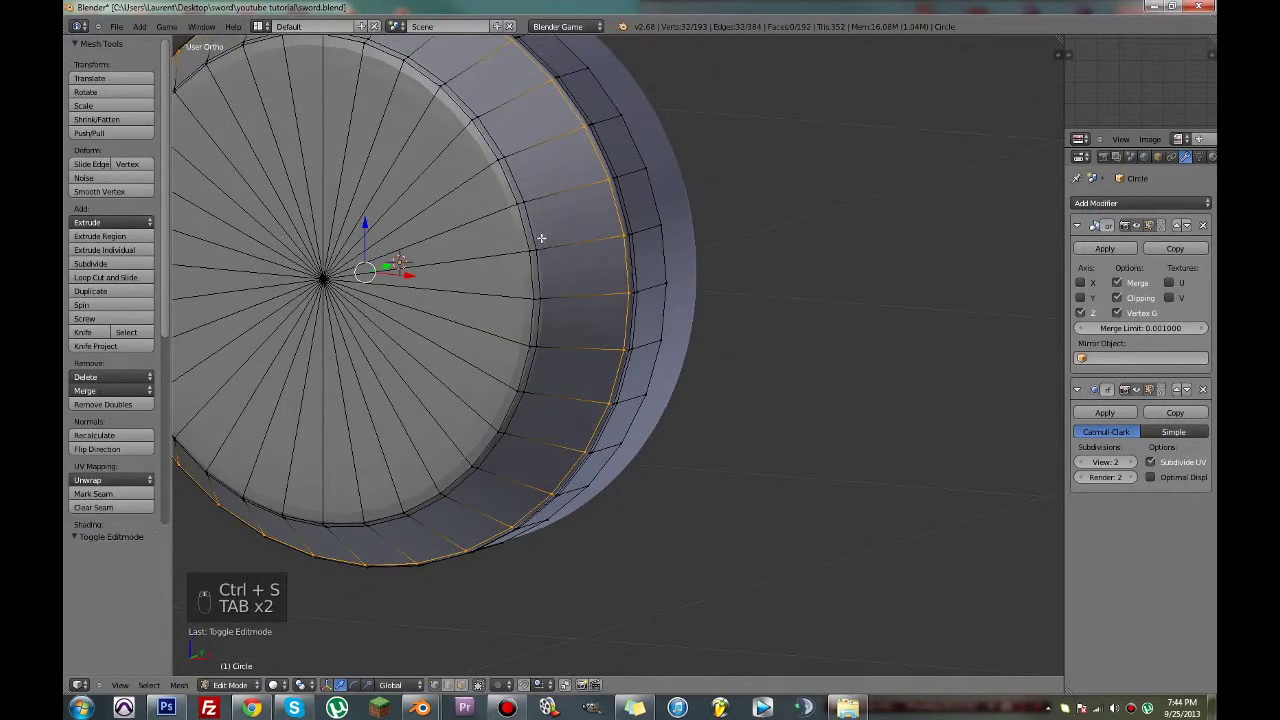
key("ctrl+e")
left_click(512, 486)
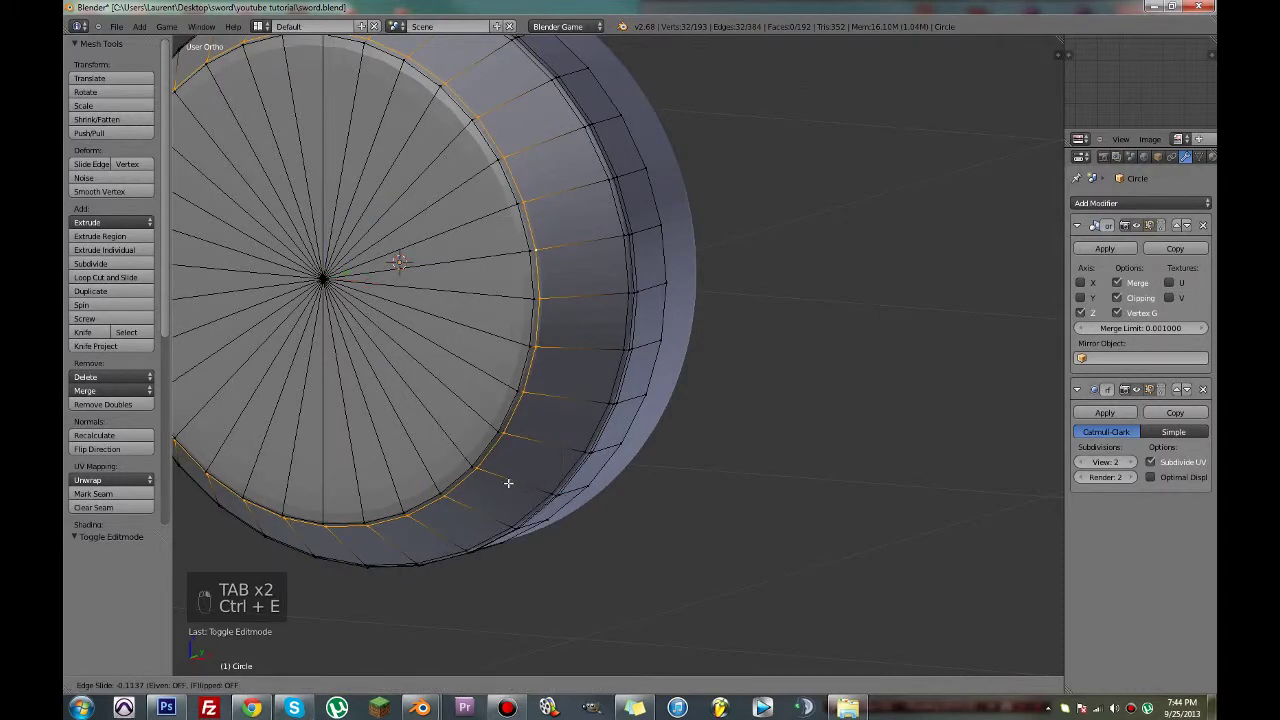
left_click(498, 482)
key("ctrl+e")
key("ctrl+s")
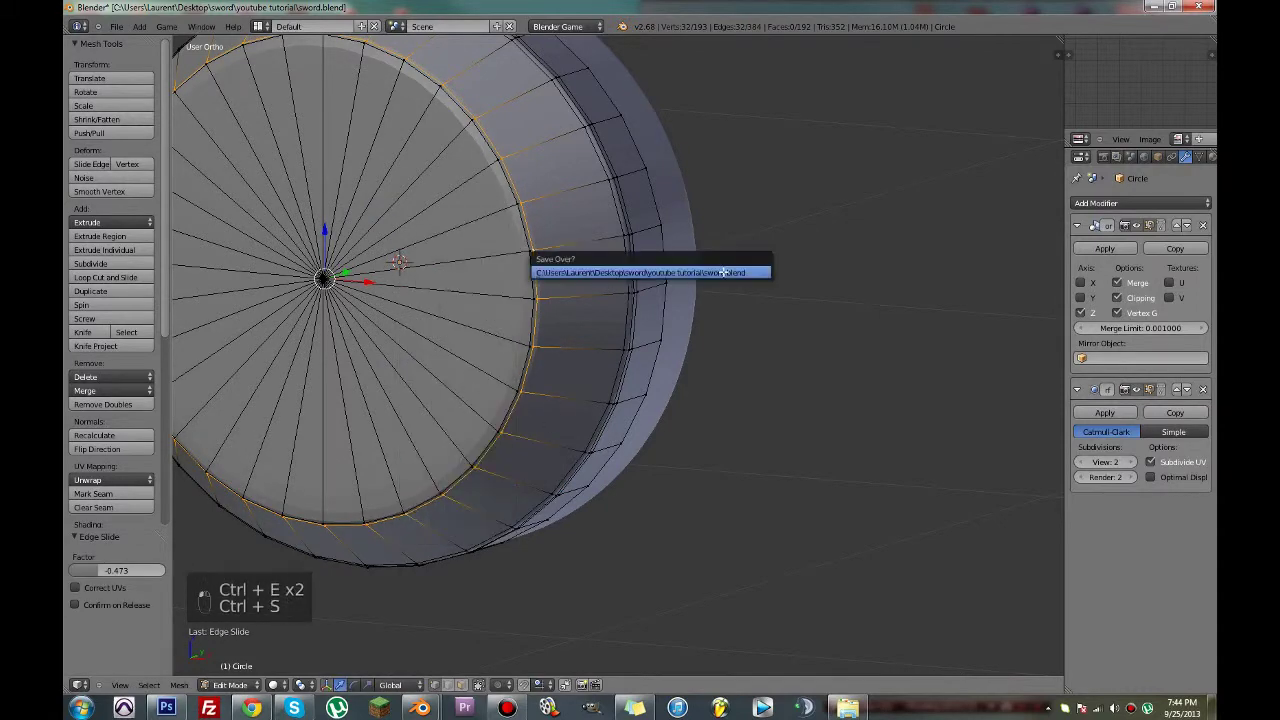
left_click(540, 268)
Save the file and inspect the smoothed pommel in Object Mode.
key("ctrl+r")
scroll(516, 250, "down", 4)
scroll(528, 271, "up", 2)
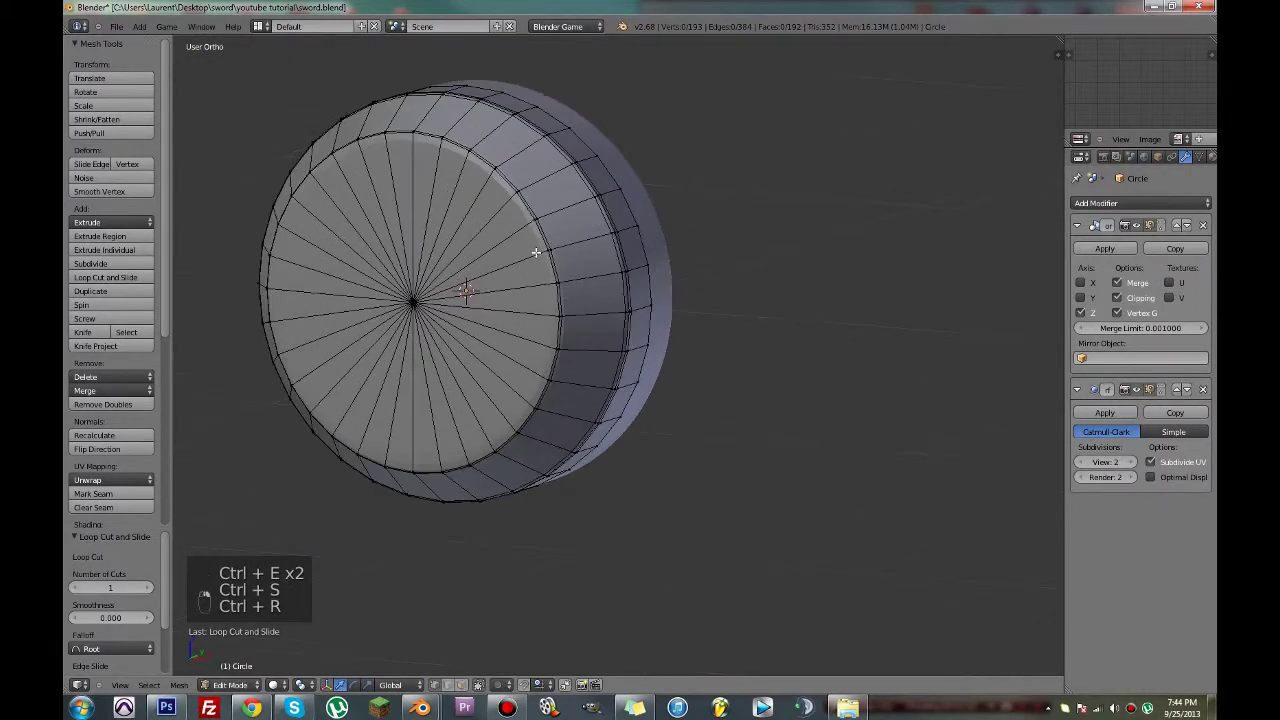
key("ctrl+s")
left_click(531, 254)
key("Tab")
middle_click_drag(561, 276, 526, 280)
Add a 32-vertex circle at the pommel's centre within the same mesh and rotate it 90° about the Y axis.
key("Tab")
middle_click_drag(663, 320, 796, 370)
scroll(686, 303, "down", 2)
key("shift+a")
left_click(676, 332)
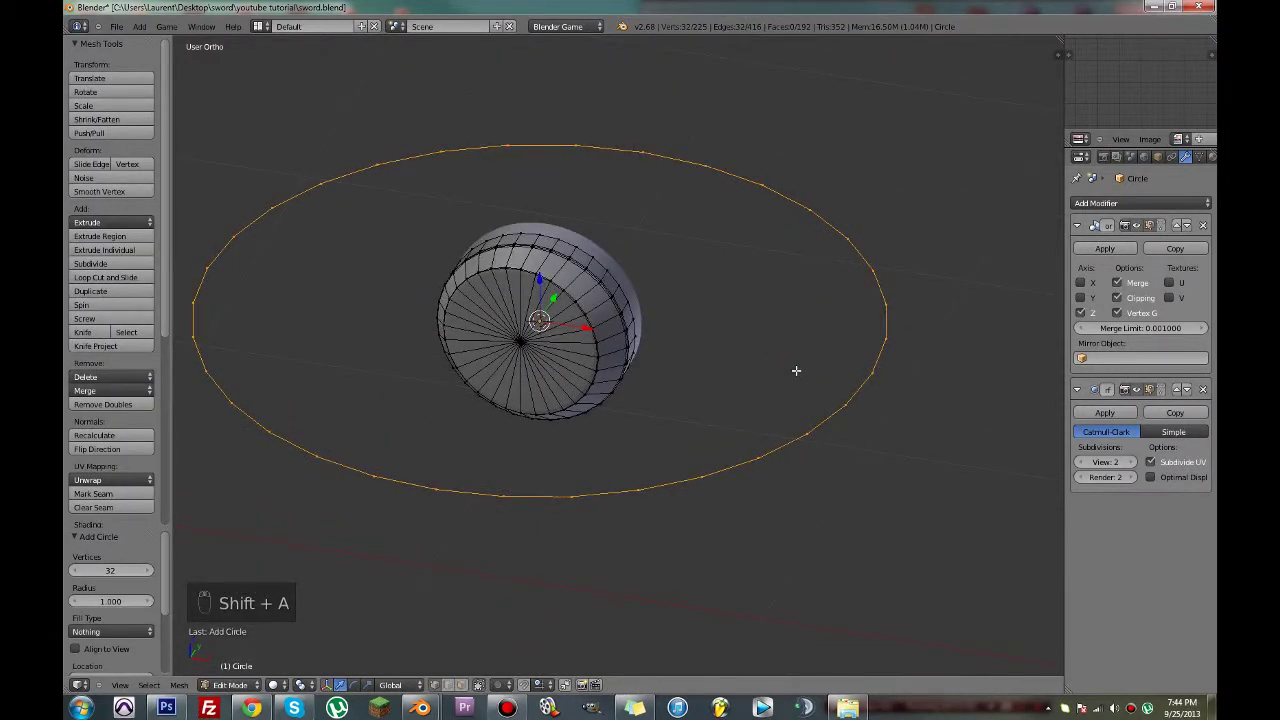
type("90")
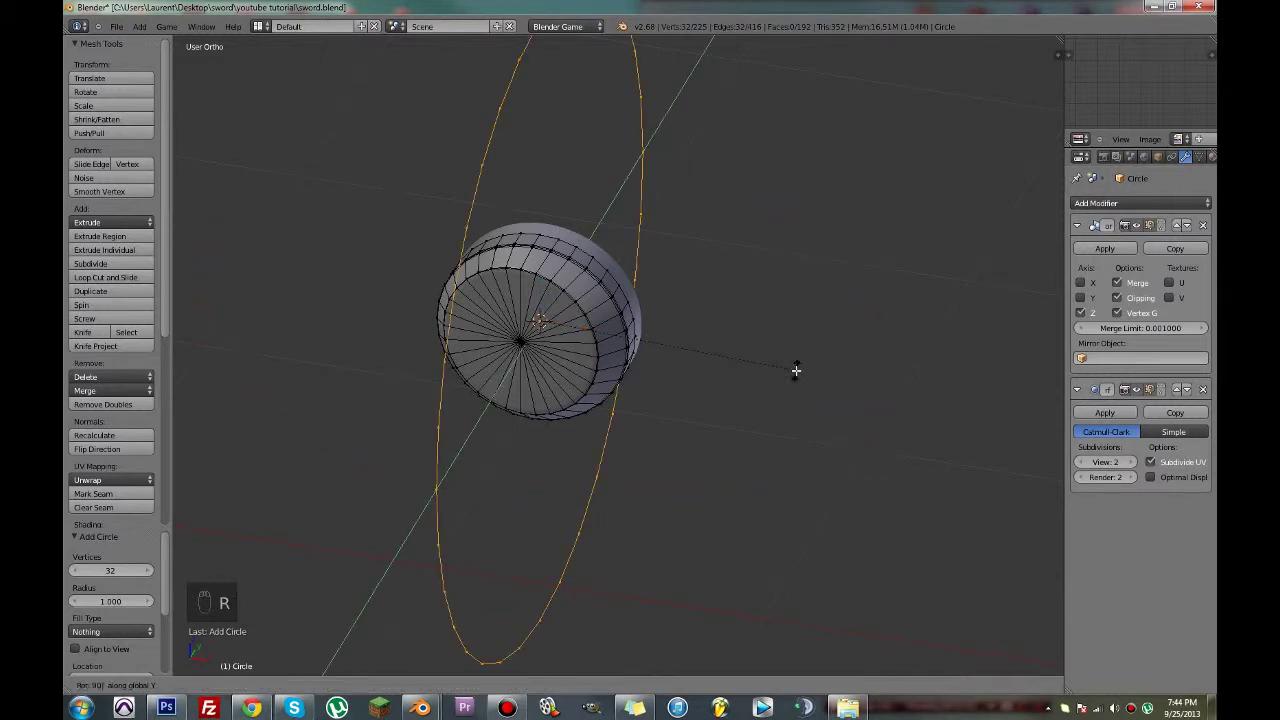
key("Return")
Scale the new circle down around the pommel's centre towards the grip's thickness, working in the side view.
key("KP_3")
scroll(796, 371, "down", 6)
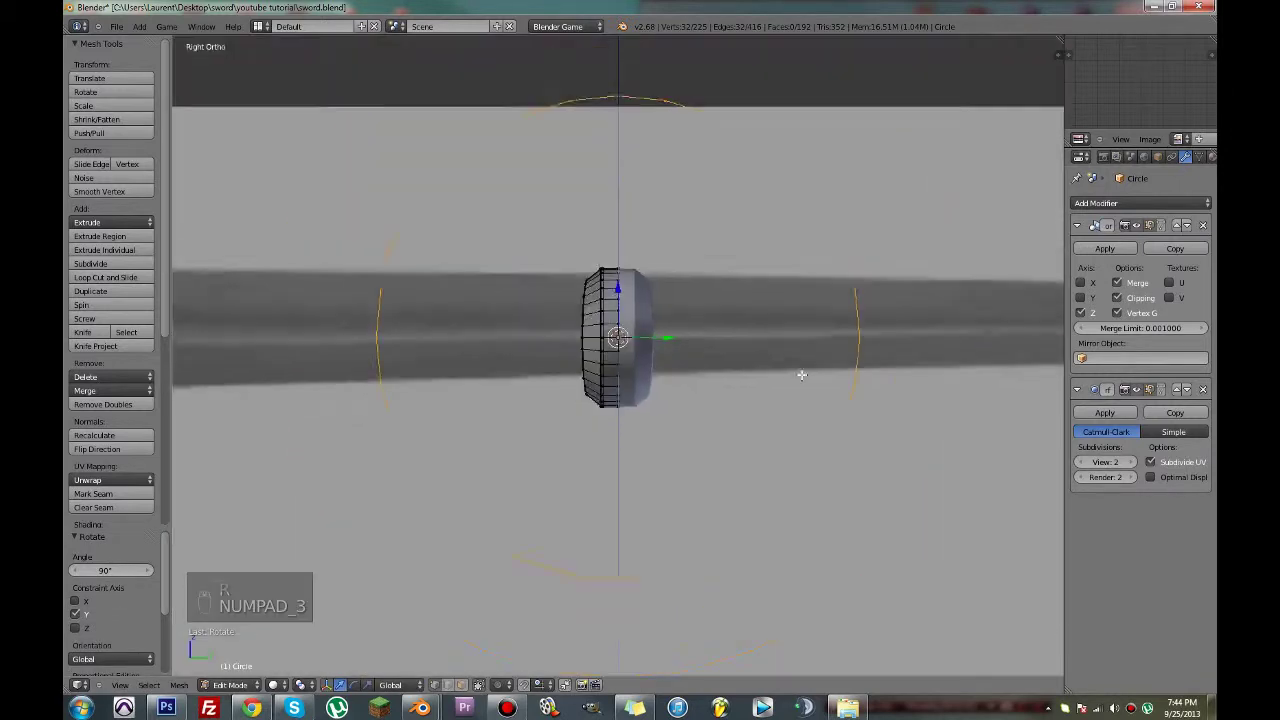
key("s")
key("s")
left_click(709, 353)
scroll(726, 362, "up", 8)
key("s")
left_click(781, 365)
Scale the circle to the reference grip's height, shifting it 0.375 and back -0.212 along X to sit inside the pommel.
key("KP_1")
key("z")
left_click_drag(568, 324, 665, 327)
scroll(837, 406, "up", 3)
key("s")
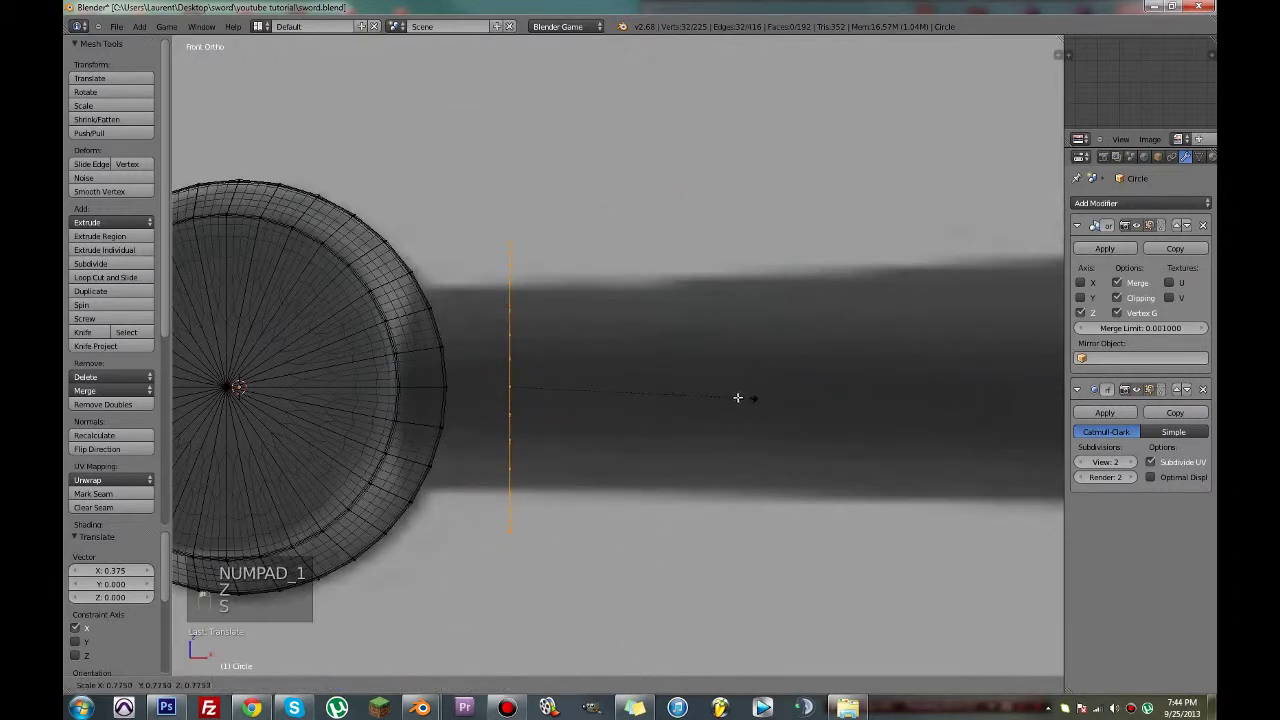
left_click_drag(552, 387, 405, 389)
Flatten the grip circle into an oval by scaling it to 0.528 along Y.
key("KP_3")
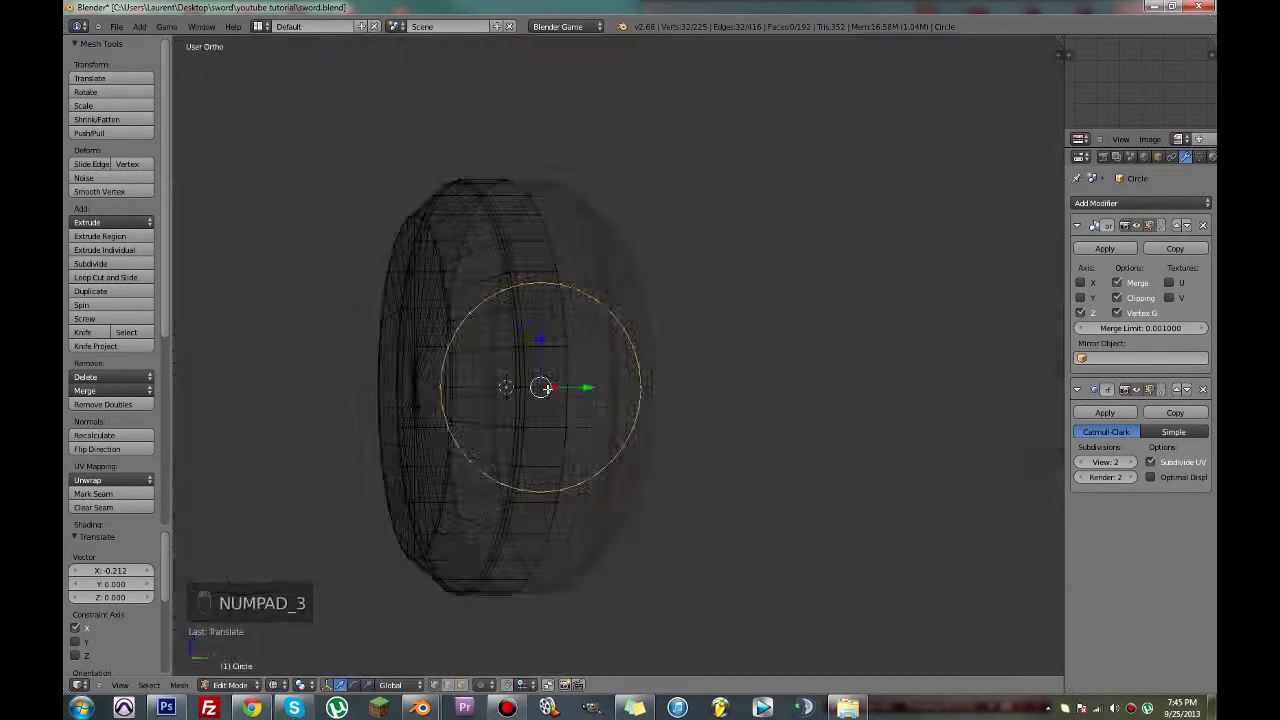
key("s")
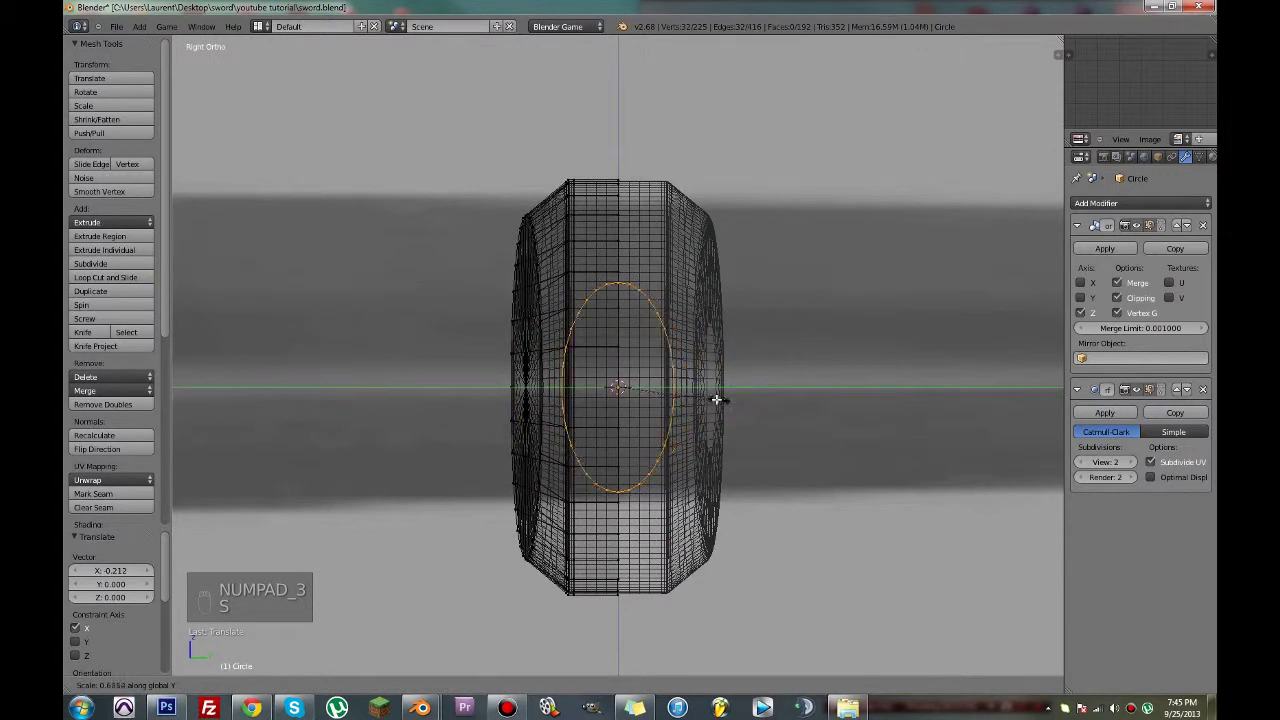
left_click(713, 398)
key("z")
key("KP_5")
Extrude the oval 1.221 along X up to the crossguard and scale the end ring to 1.299 to match the grip's taper.
key("KP_1")
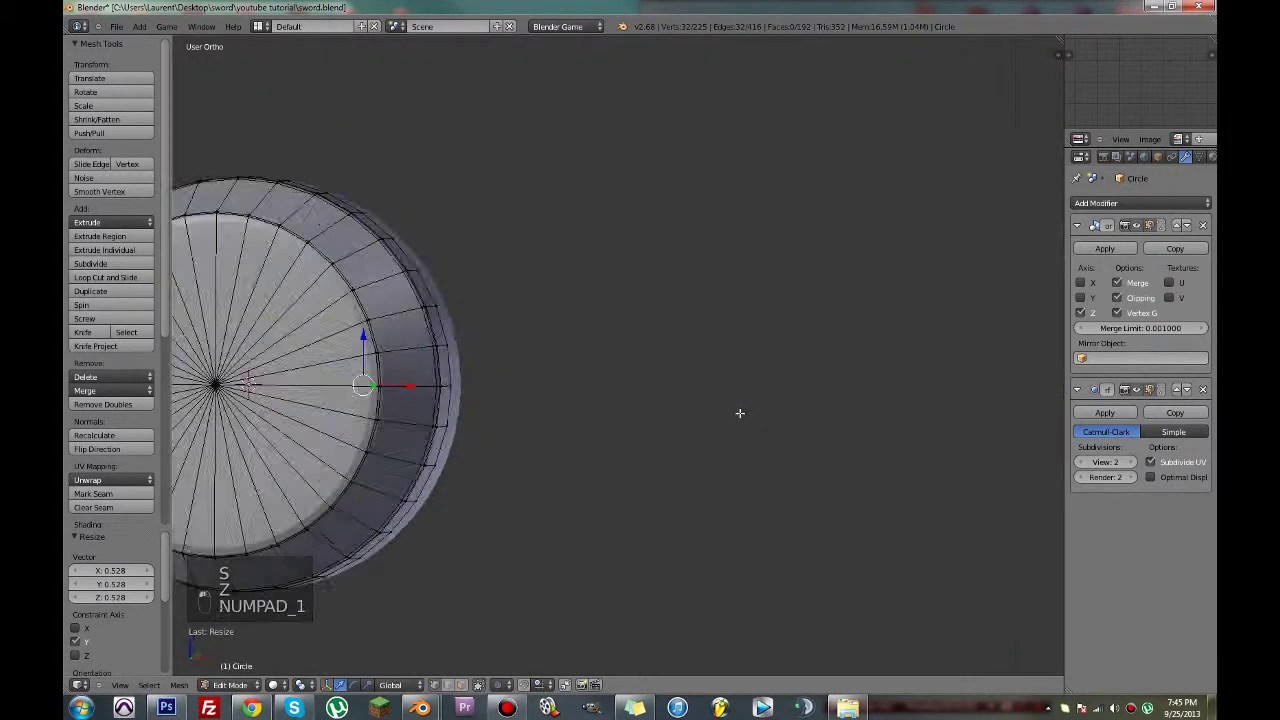
key("KP_5")
scroll(733, 409, "down", 3)
middle_click_drag(660, 400, 537, 423, "shift")
key("e")
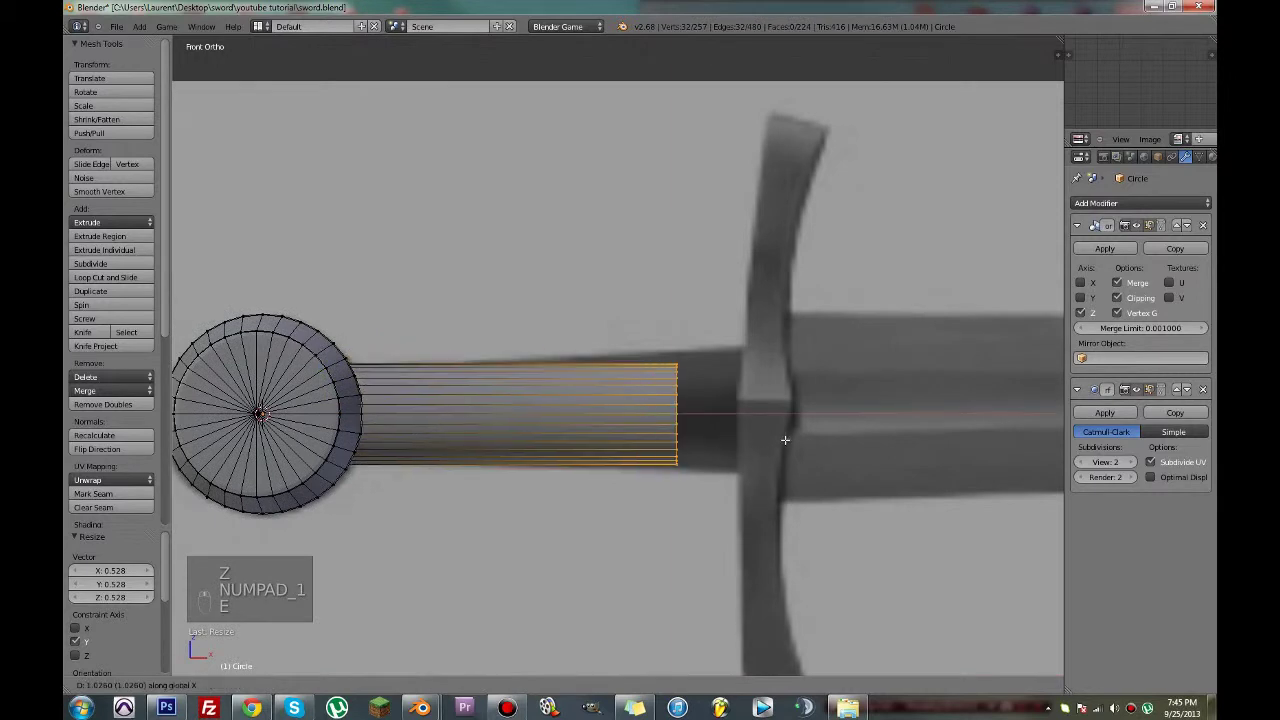
left_click(836, 436)
key("z")
key("s")
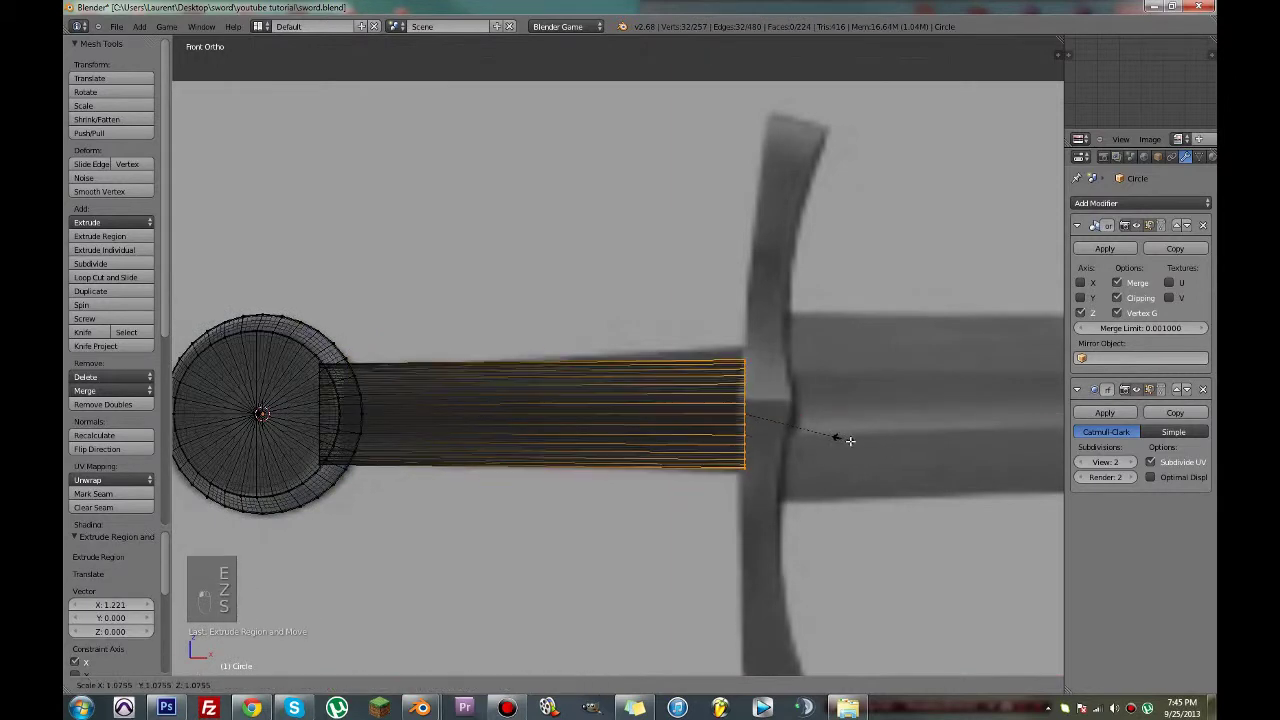
left_click(857, 443)
Add 4 evenly spaced loop cuts along the grip and save the file.
key("ctrl+r")
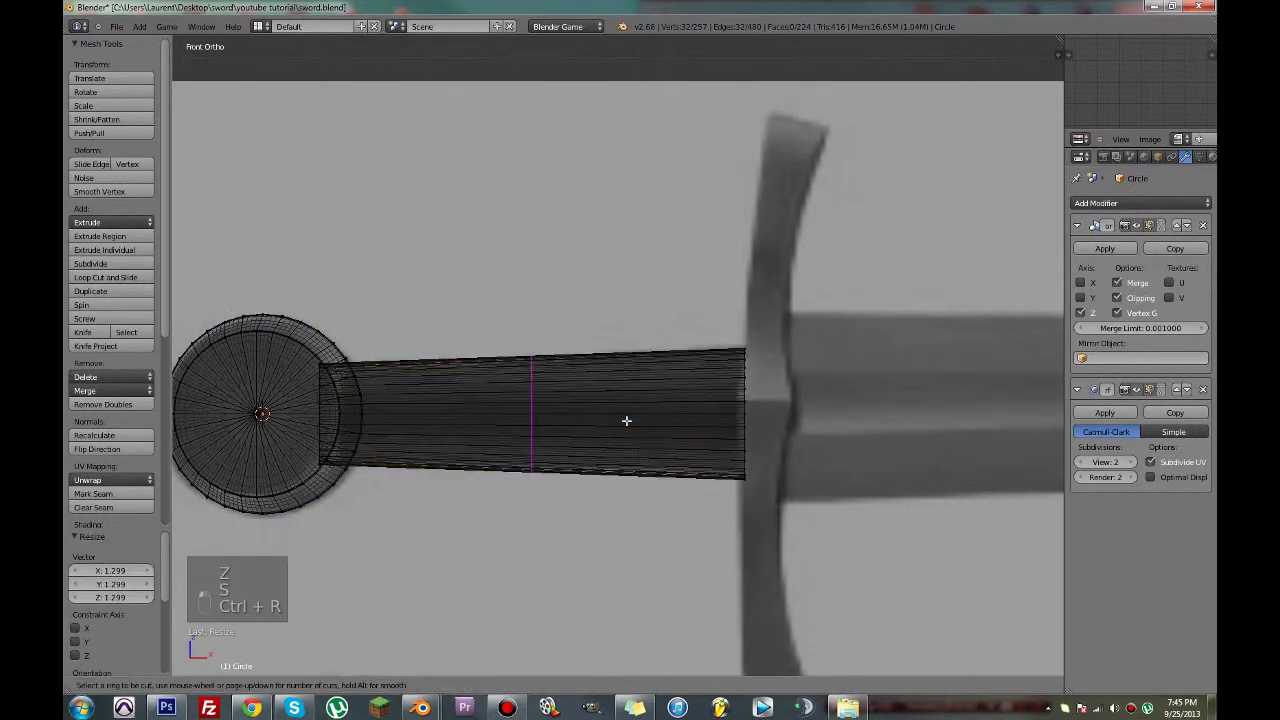
left_click(636, 416)
key("ctrl+s")
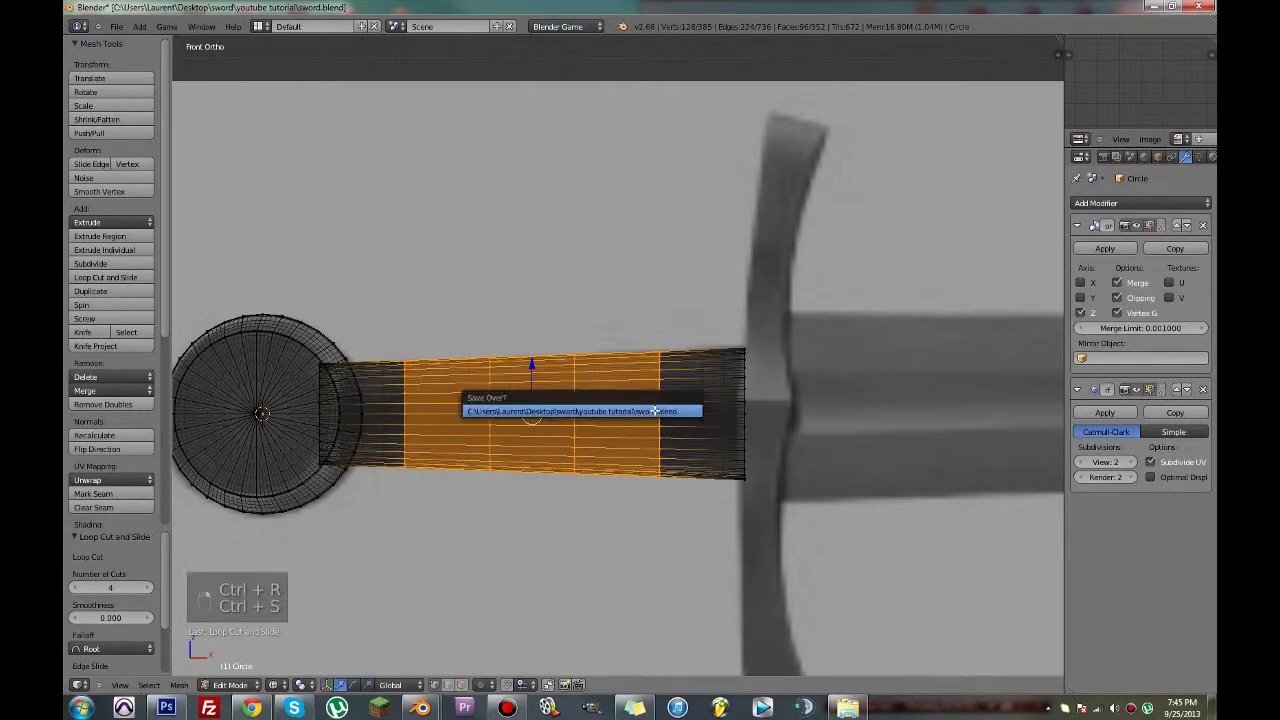
left_click(646, 416)
Select the grip's edge ring inside the pommel and enable proportional editing in the top view.
mouse_move(646, 416)
middle_mouse_down()
mouse_move(690, 400)
mouse_move(555, 437)
mouse_move(500, 430)
middle_mouse_up()
key("z")
key("z")
right_click(820, 250, "alt")
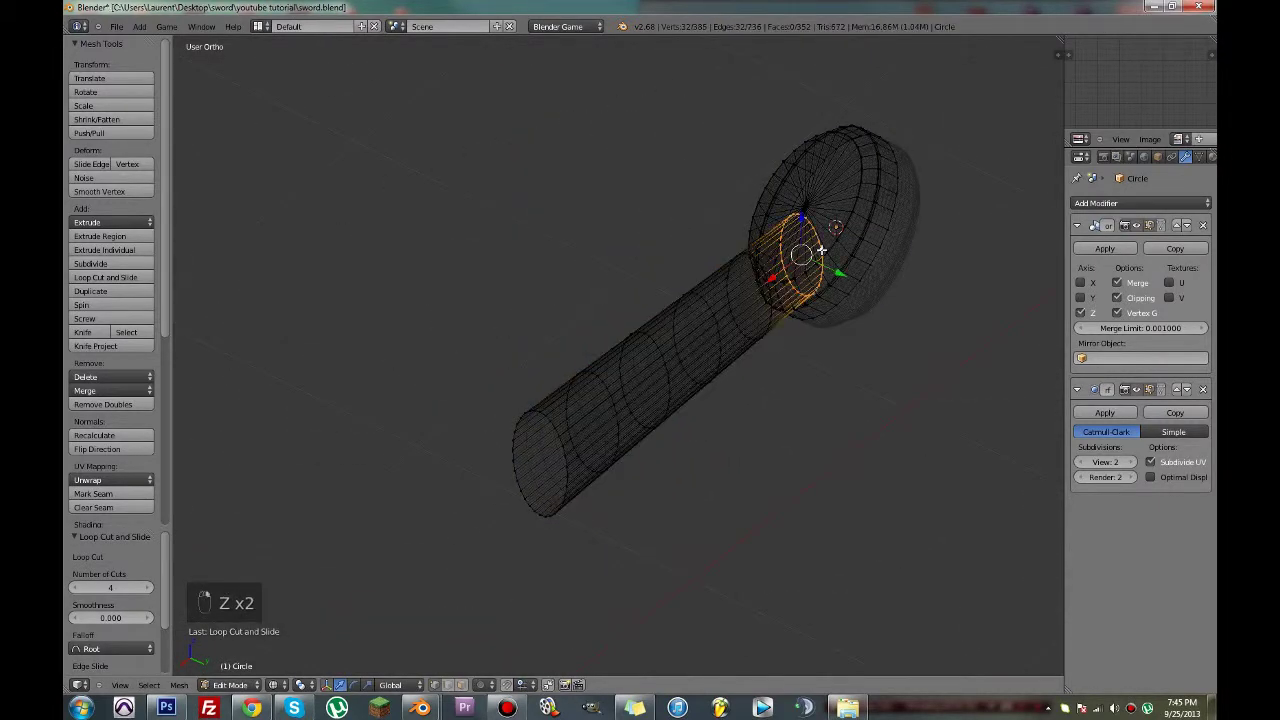
key("KP_7")
key("z")
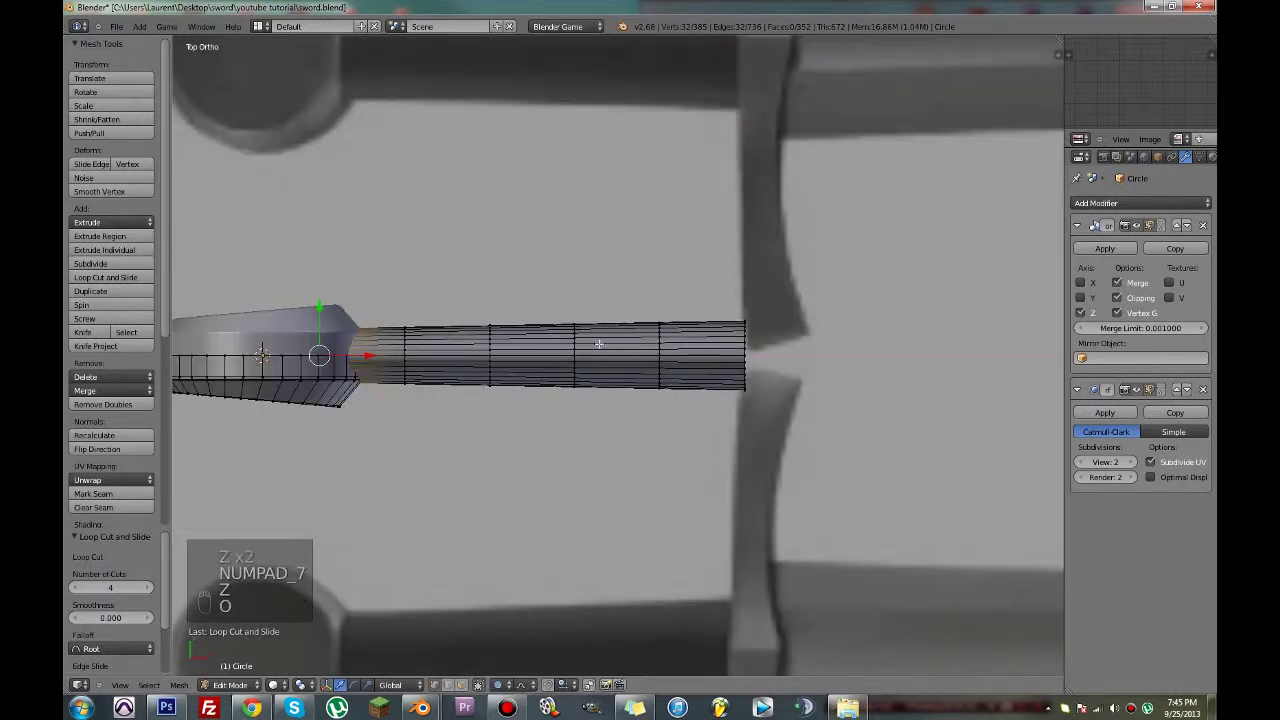
key("s")
scroll(595, 344, "down", 5)
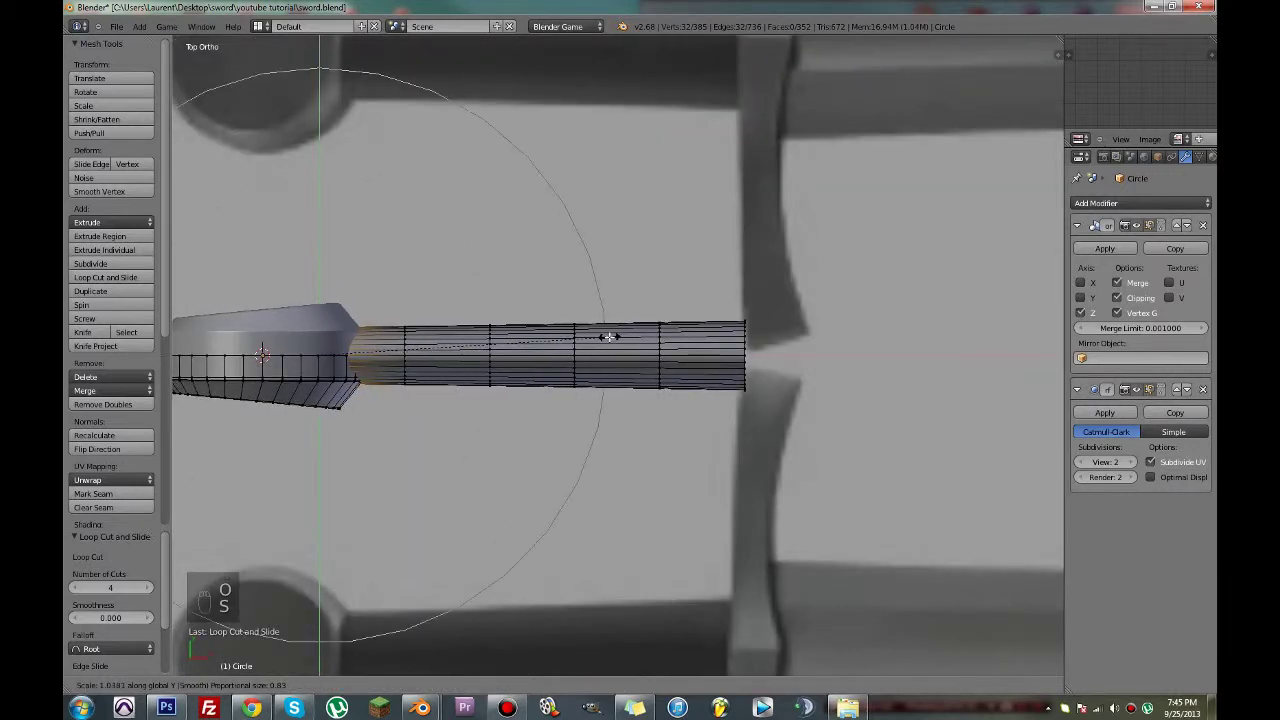
right_click(609, 337)
Limit proportional editing to connected geometry, scale the ring to about 0.79 along Y to taper the grip, and save the file.
left_click(497, 685)
left_click(515, 627)
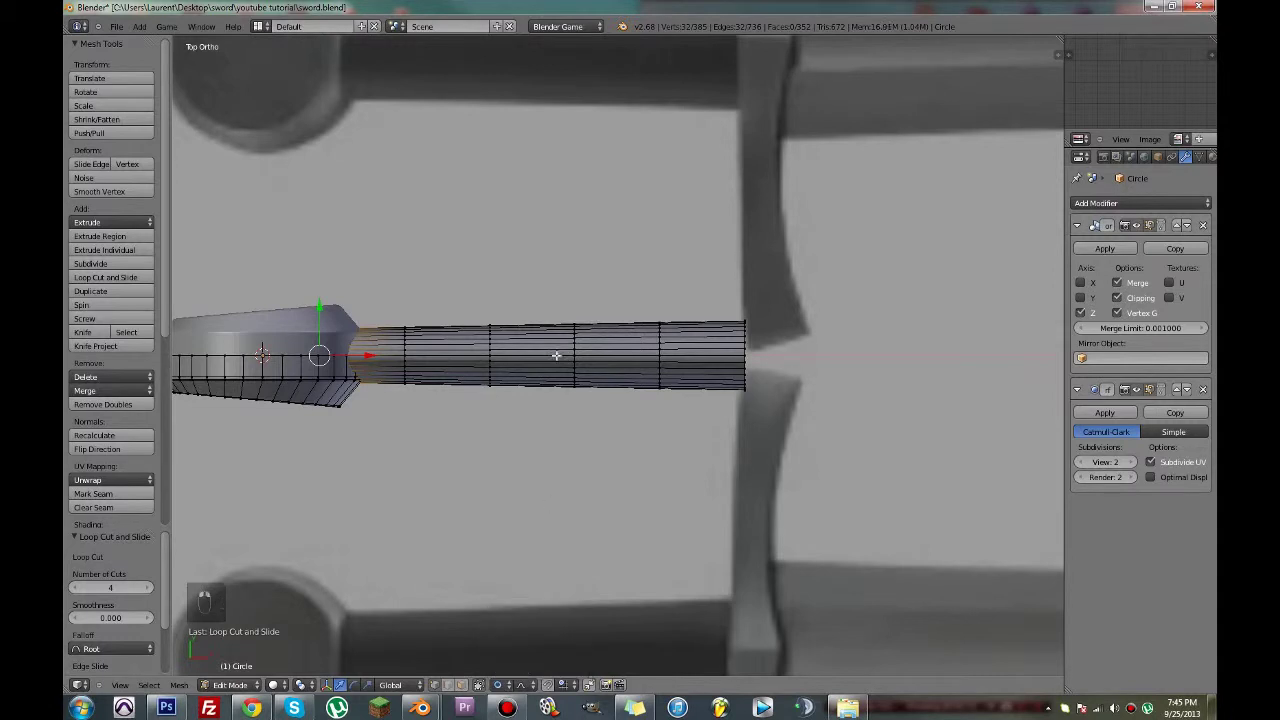
key("s")
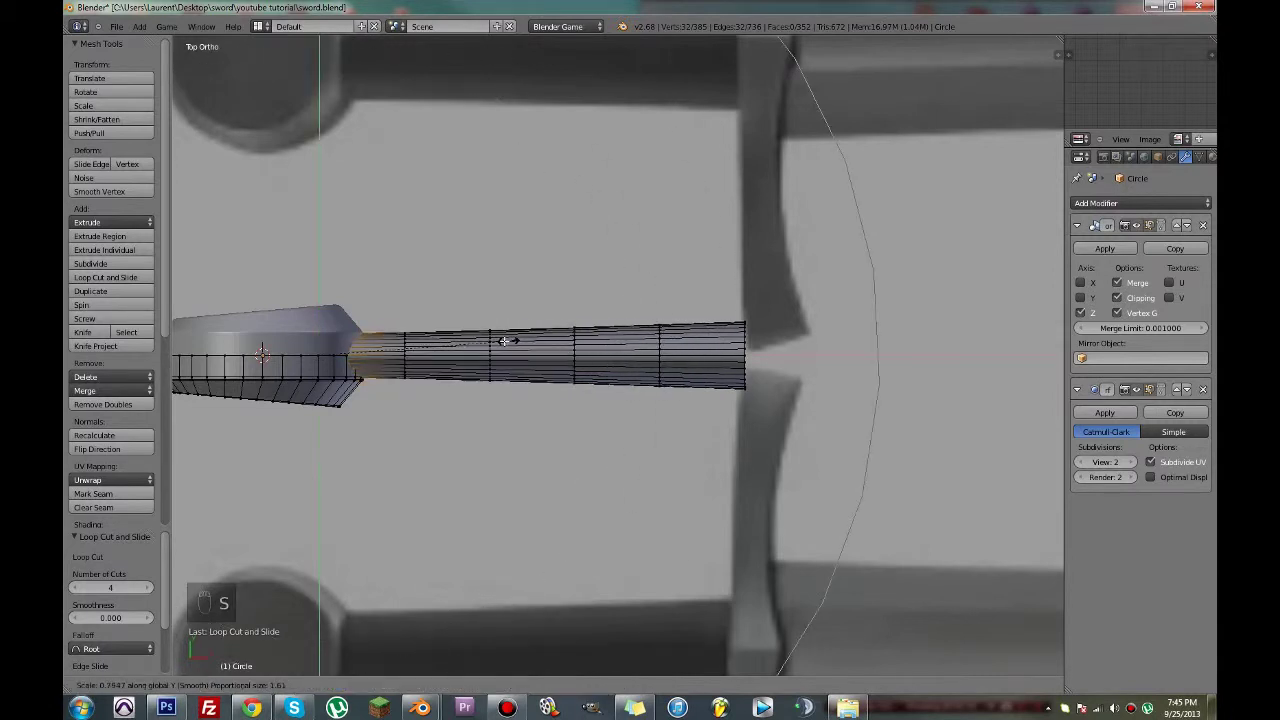
left_click(500, 341)
key("ctrl+s")
key("Tab")
middle_click_drag(500, 341, 556, 235)
key("Tab")
Move the grip's crossguard-end ring 0.006 along X to meet the reference guard, turn off proportional editing and save the file.
key("KP_1")
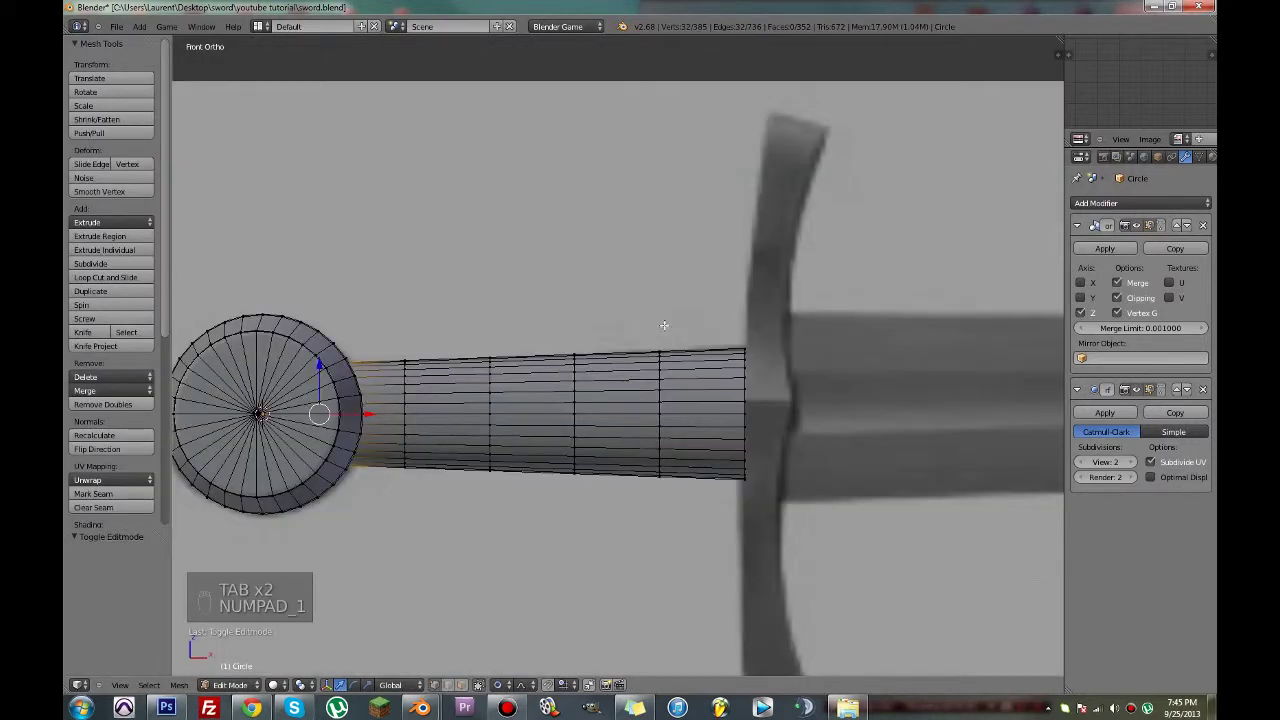
scroll(600, 369, "down", 2)
right_click(588, 368, "alt")
scroll(617, 440, "up", 2)
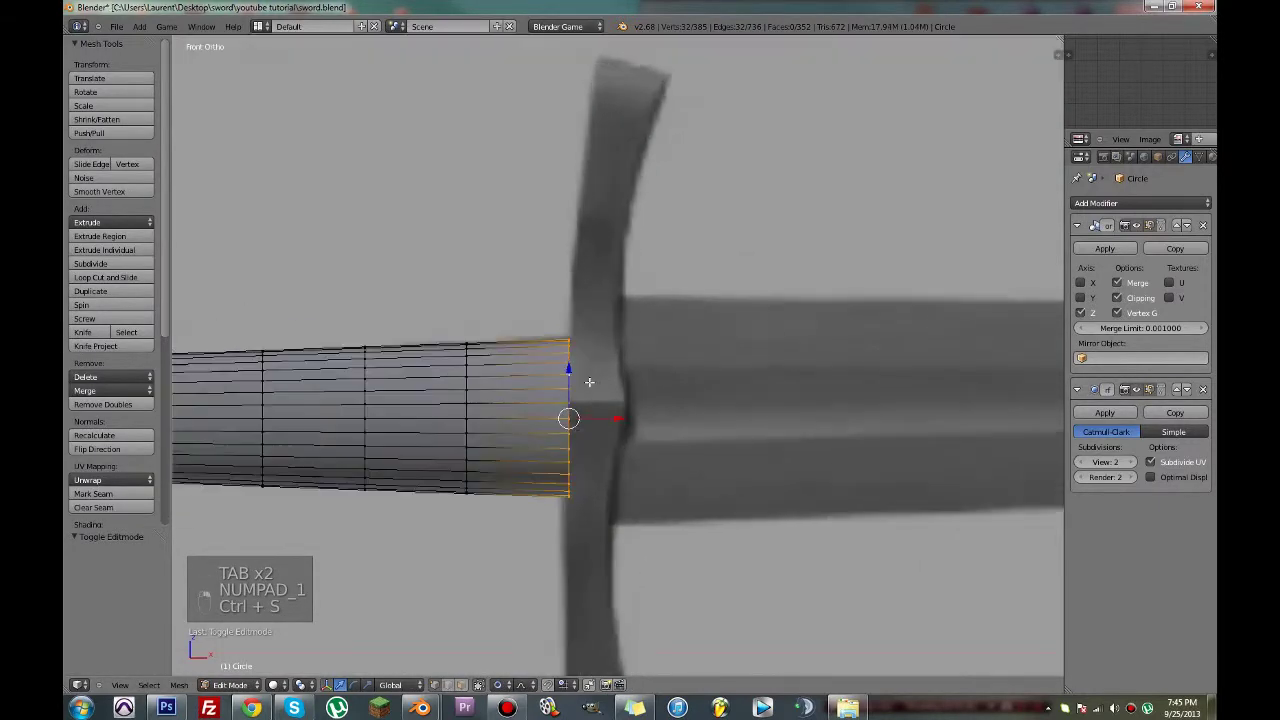
left_click_drag(600, 449, 614, 448)
key("ctrl+s")
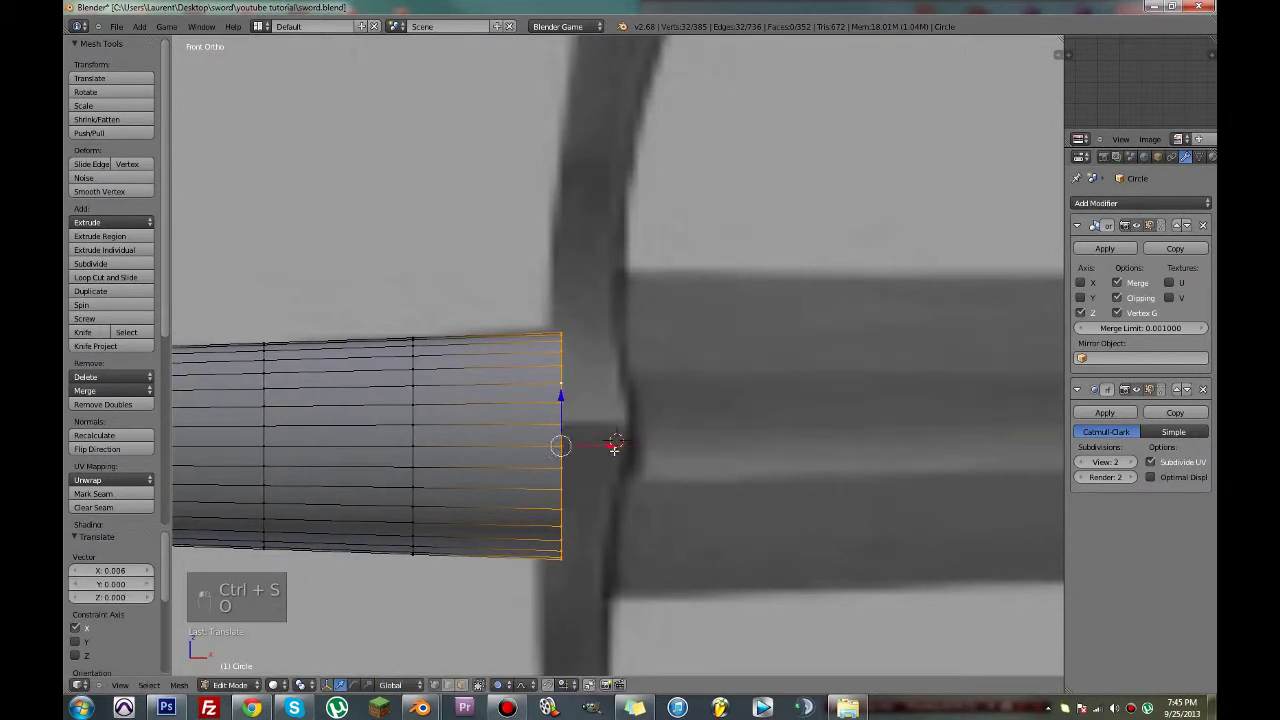
key("ctrl+s")
scroll(613, 444, "down", 9)
scroll(612, 445, "up", 4)
scroll(612, 445, "down", 2)
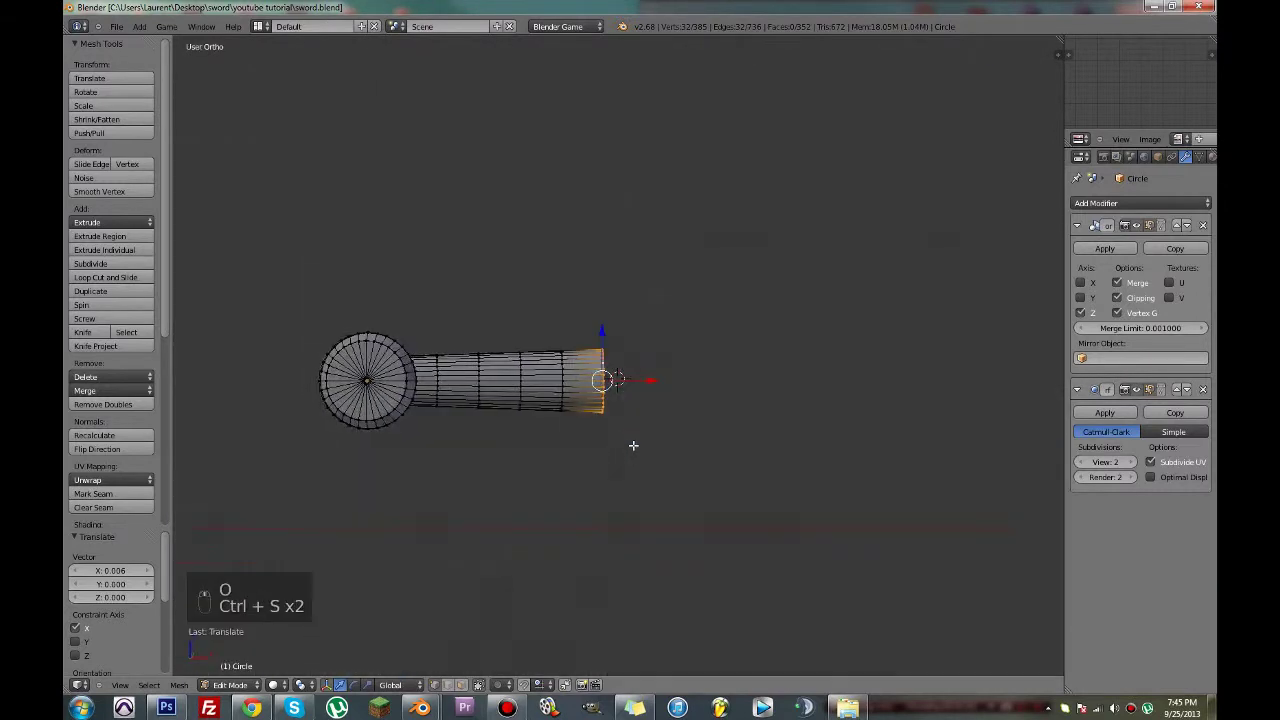